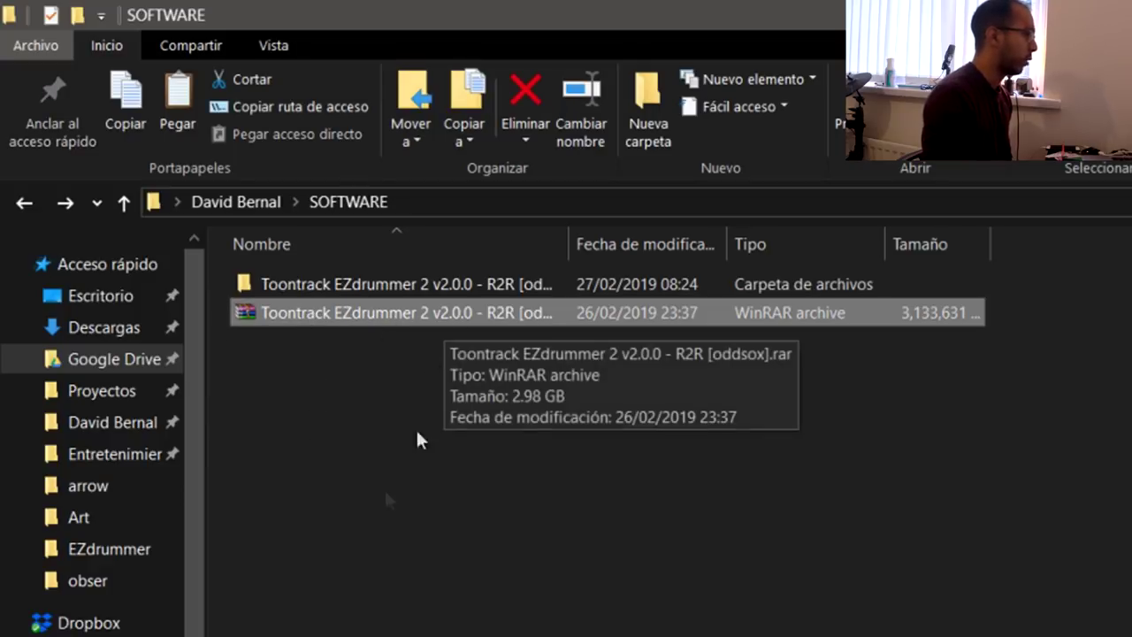
Open the Toontrack EZdrummer 2 v2.0.0 folder and point out its EZdrummer2_WIN and R2R subfolders
{"action": "double_click", "coordinate": [351, 288]}
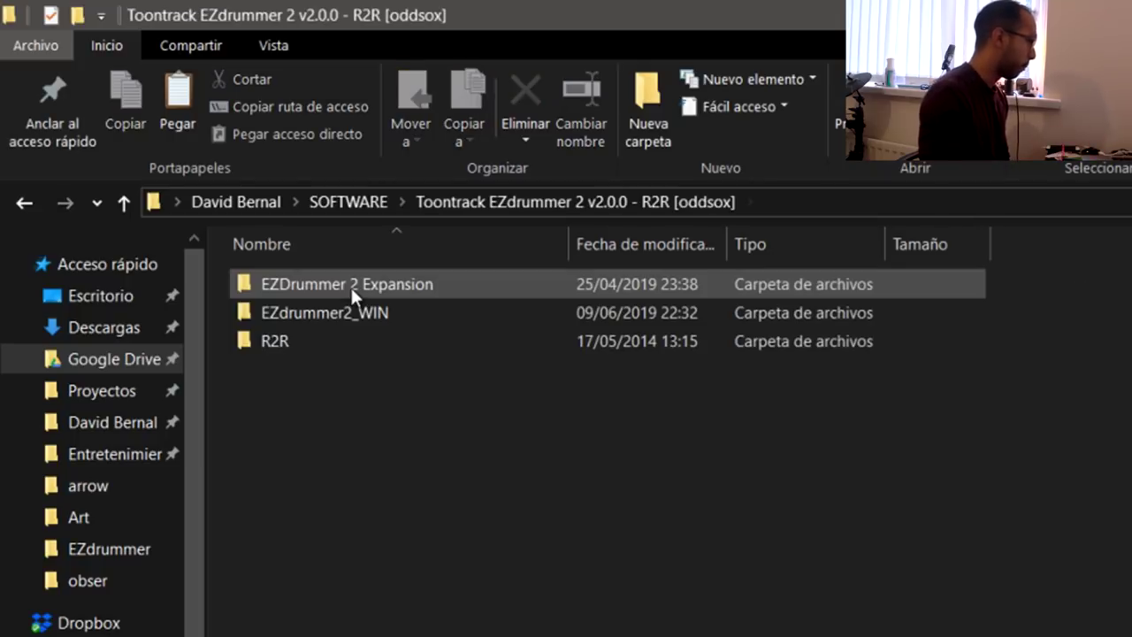
{"action": "left_click_drag", "start_coordinate": [323, 341], "coordinate": [356, 286]}
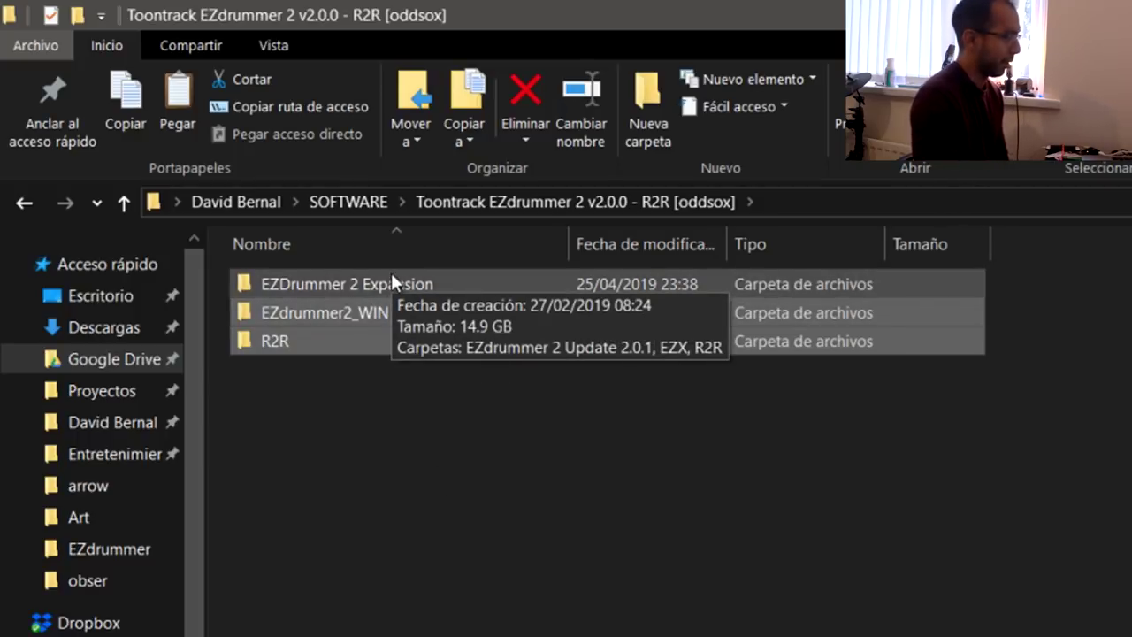
{"action": "left_click", "coordinate": [336, 283], "text": "ctrl"}
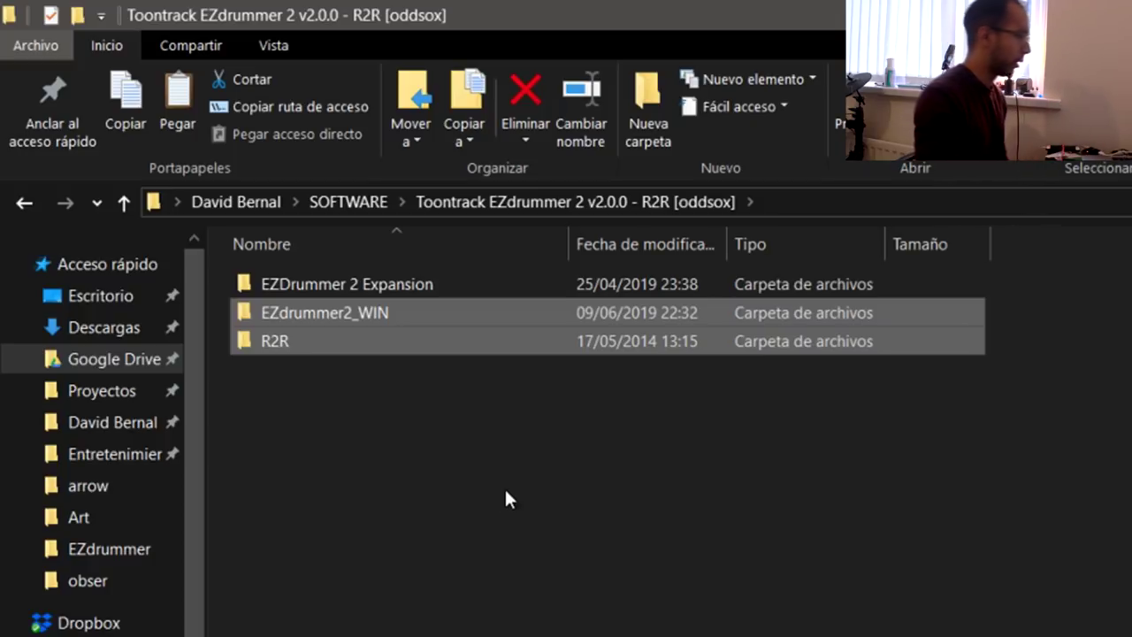
{"action": "left_click", "coordinate": [354, 389]}
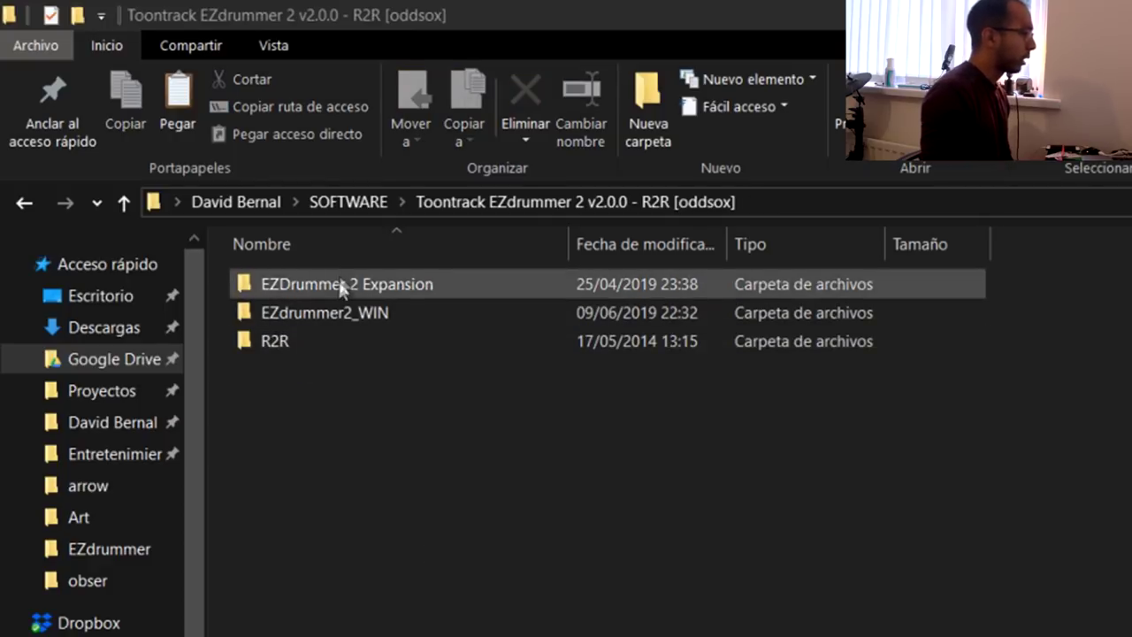
Open the Install folder inside EZdrummer2_WIN and point out the 32-bit and 64-bit EZdrummer installer files
{"action": "double_click", "coordinate": [393, 313]}
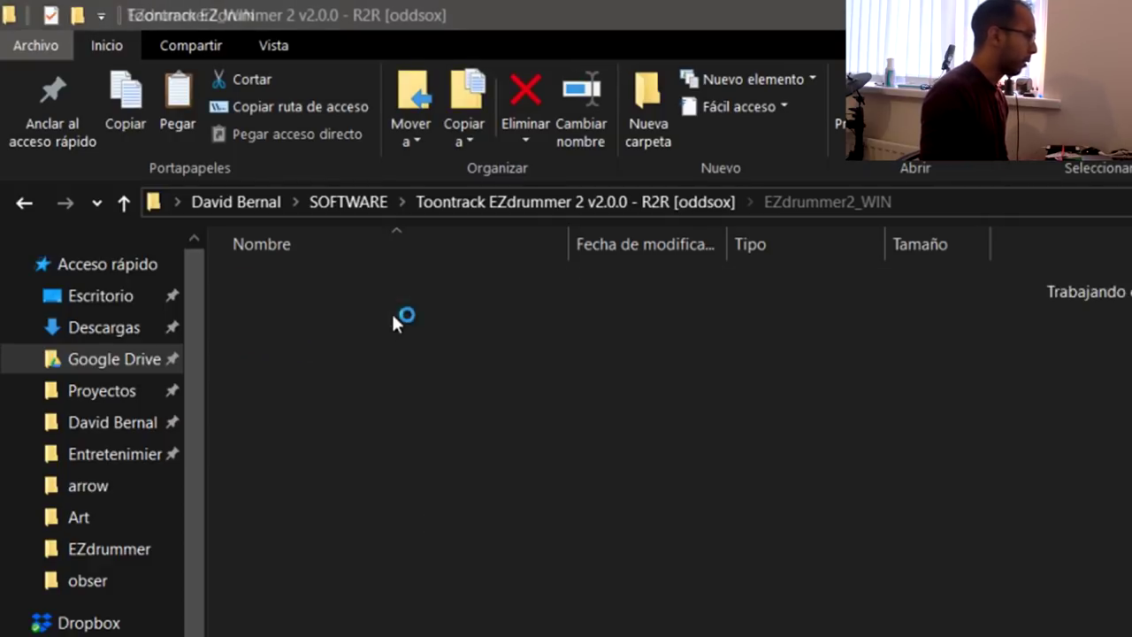
{"action": "double_click", "coordinate": [354, 315]}
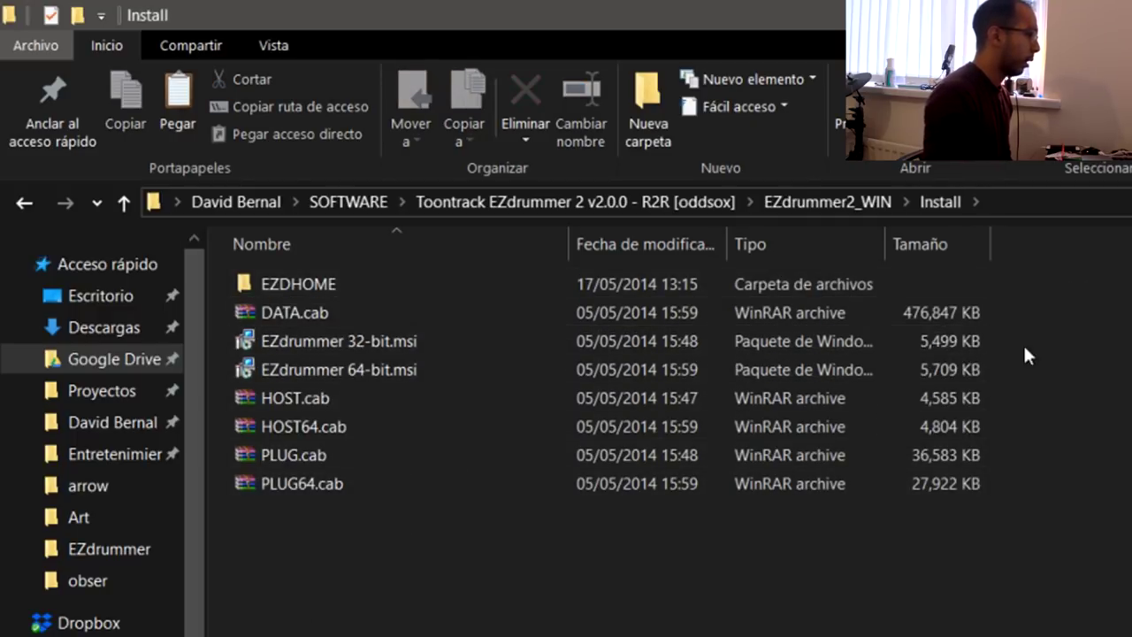
{"action": "left_click_drag", "start_coordinate": [1026, 354], "coordinate": [964, 374]}
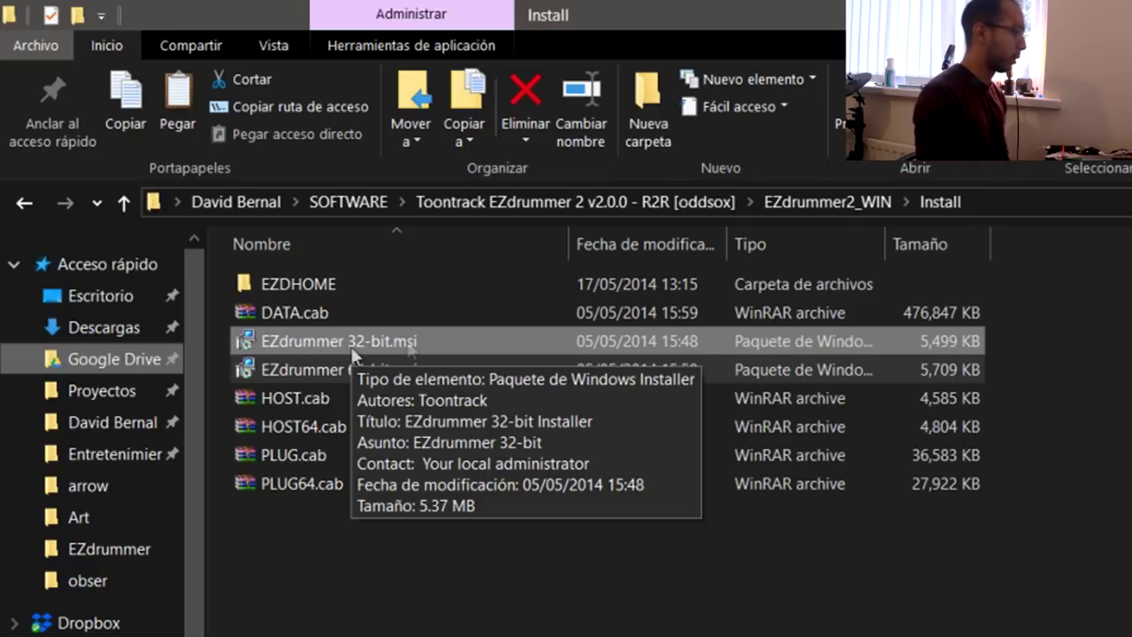
Open R2R.txt from the R2R folder beside EZdrummer2_WIN and move its window clear of the file list
{"action": "left_click", "coordinate": [128, 200]}
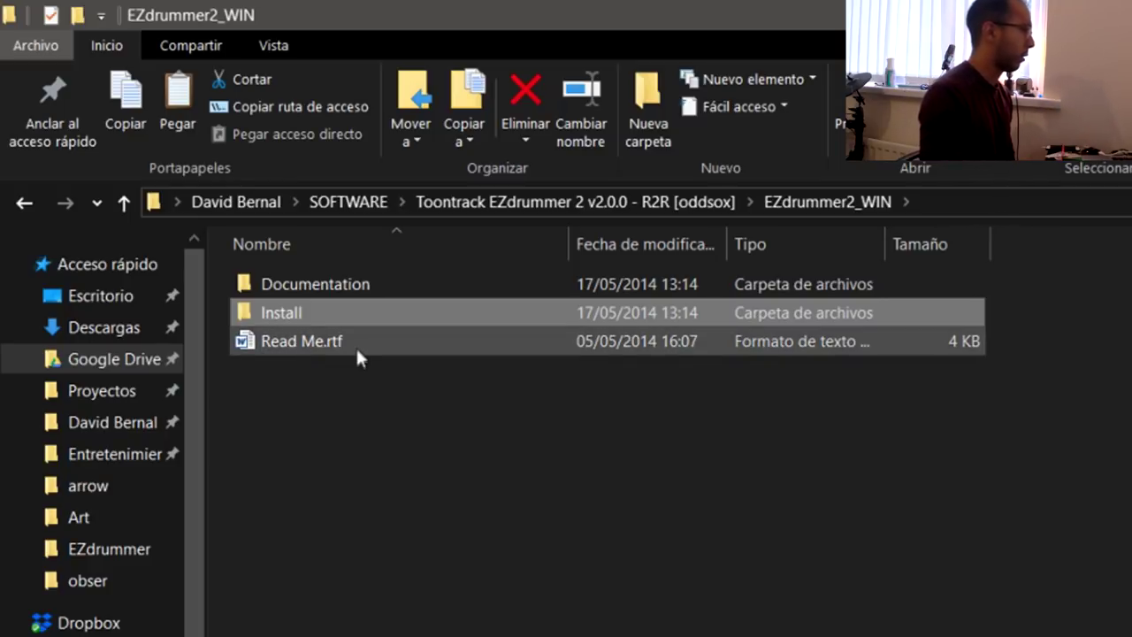
{"action": "left_click", "coordinate": [124, 200]}
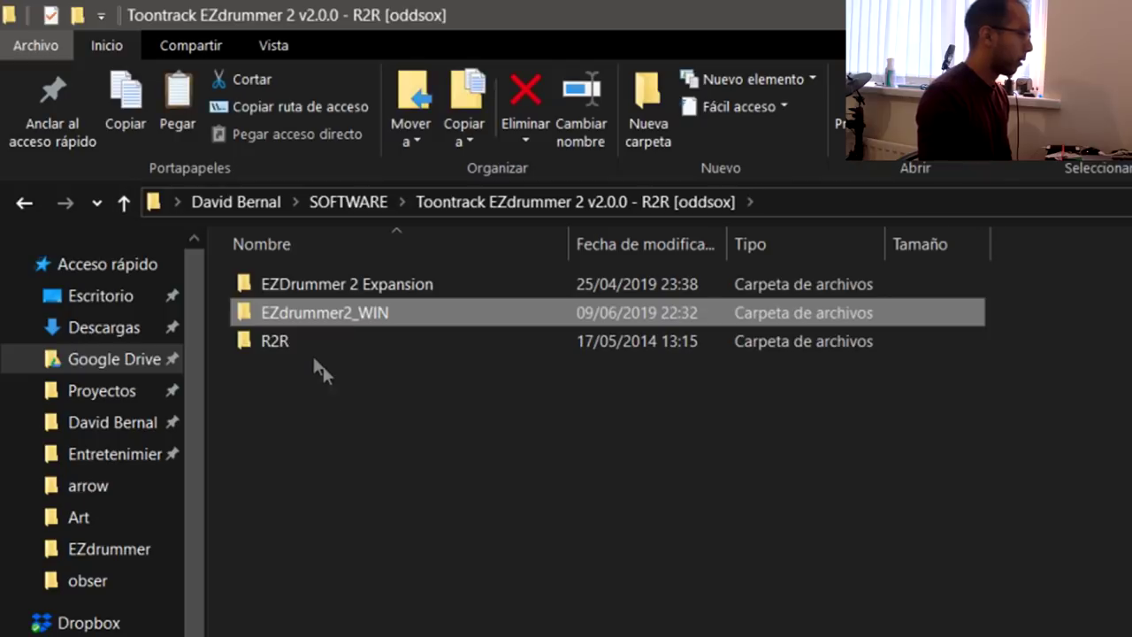
{"action": "double_click", "coordinate": [273, 342]}
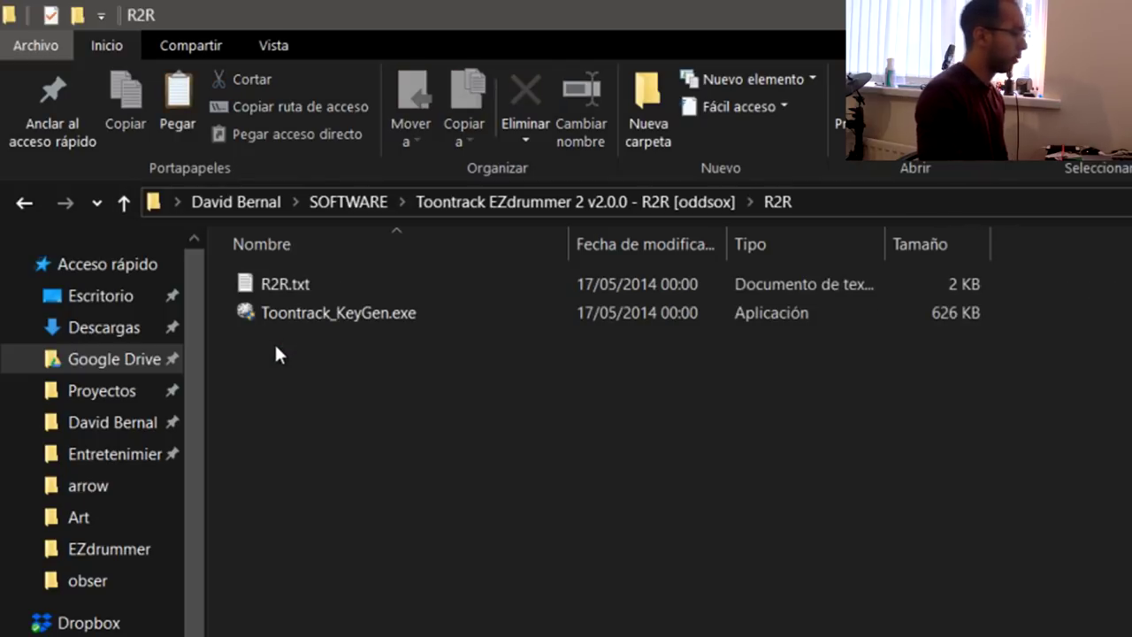
{"action": "double_click", "coordinate": [329, 276]}
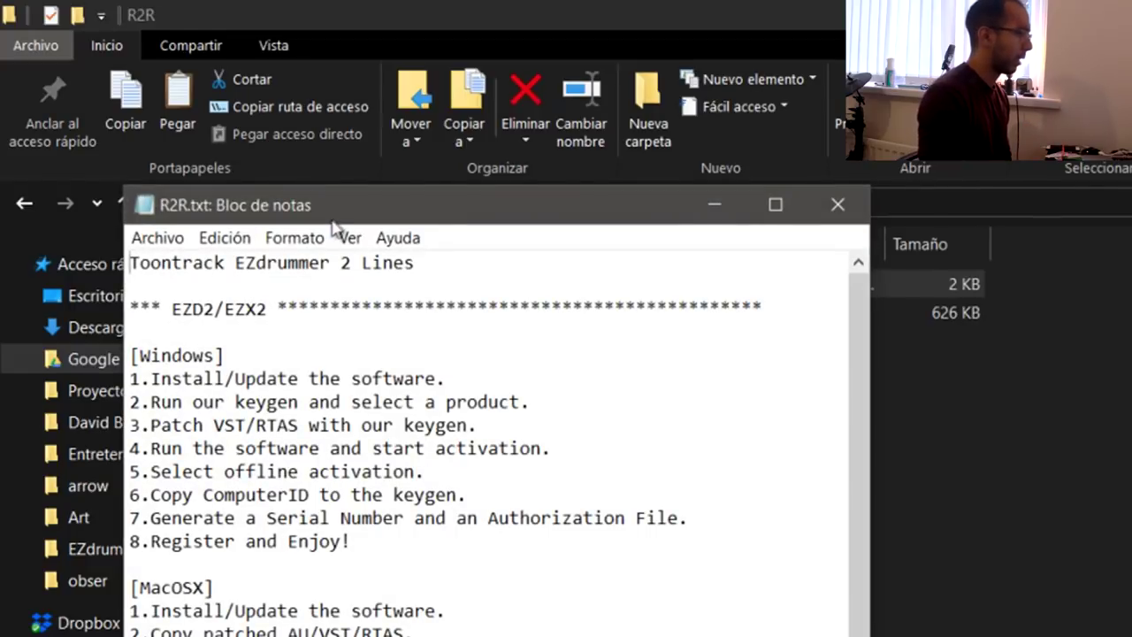
{"action": "left_click_drag", "start_coordinate": [332, 221], "coordinate": [601, 382]}
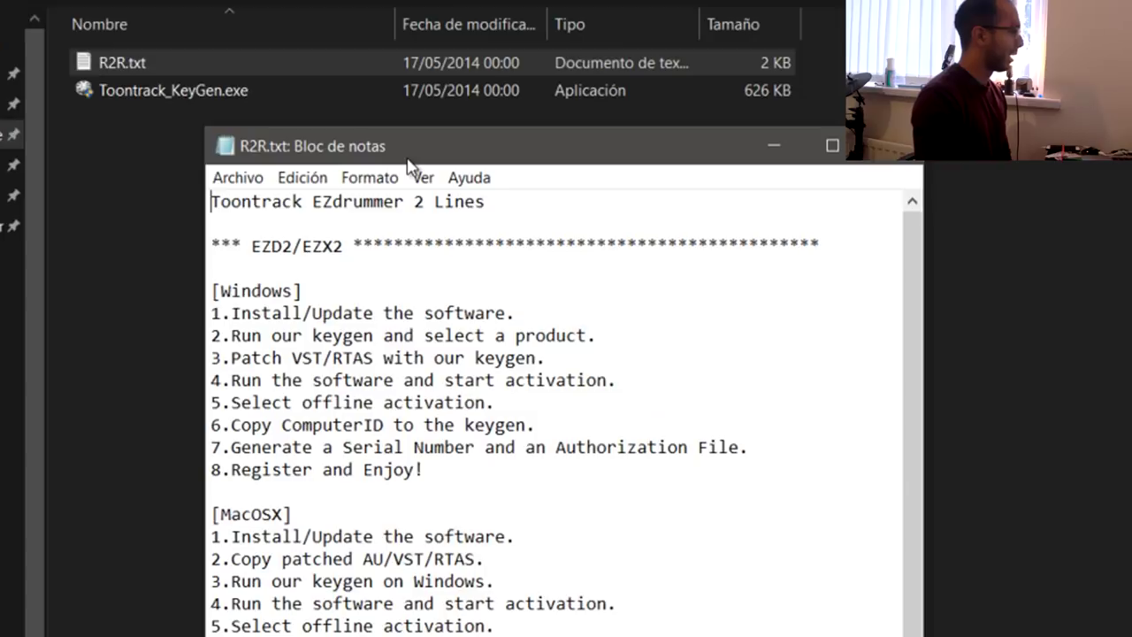
{"action": "left_click_drag", "start_coordinate": [408, 160], "coordinate": [585, 110]}
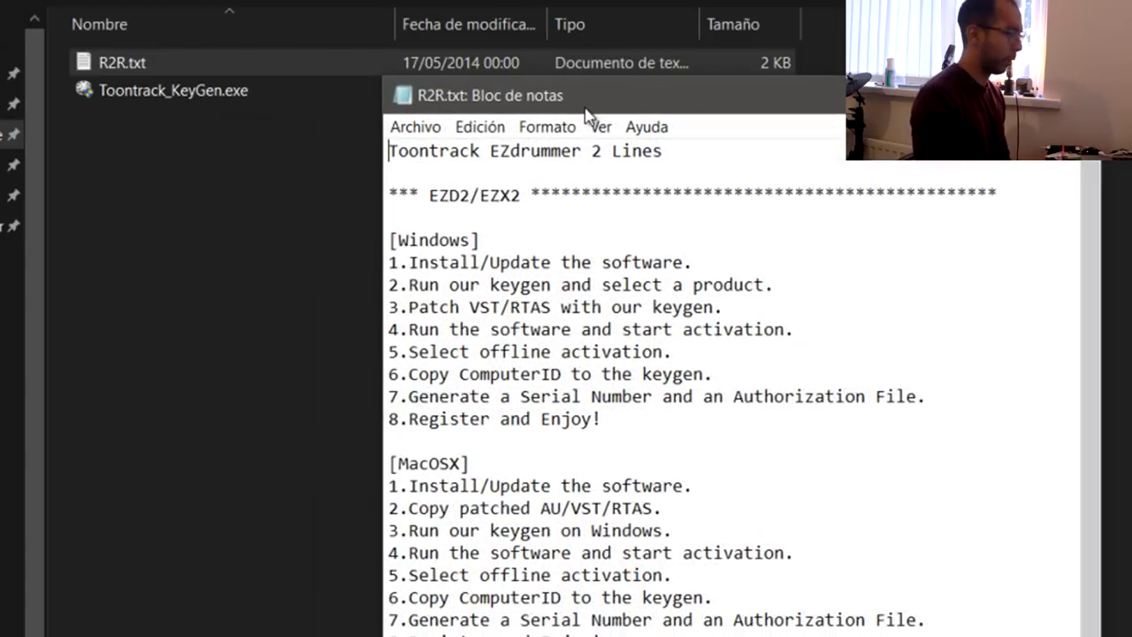
Read through the Windows instructions in R2R.txt, highlighting the lines from installing the software to registering it
{"action": "left_click_drag", "start_coordinate": [411, 263], "coordinate": [725, 258]}
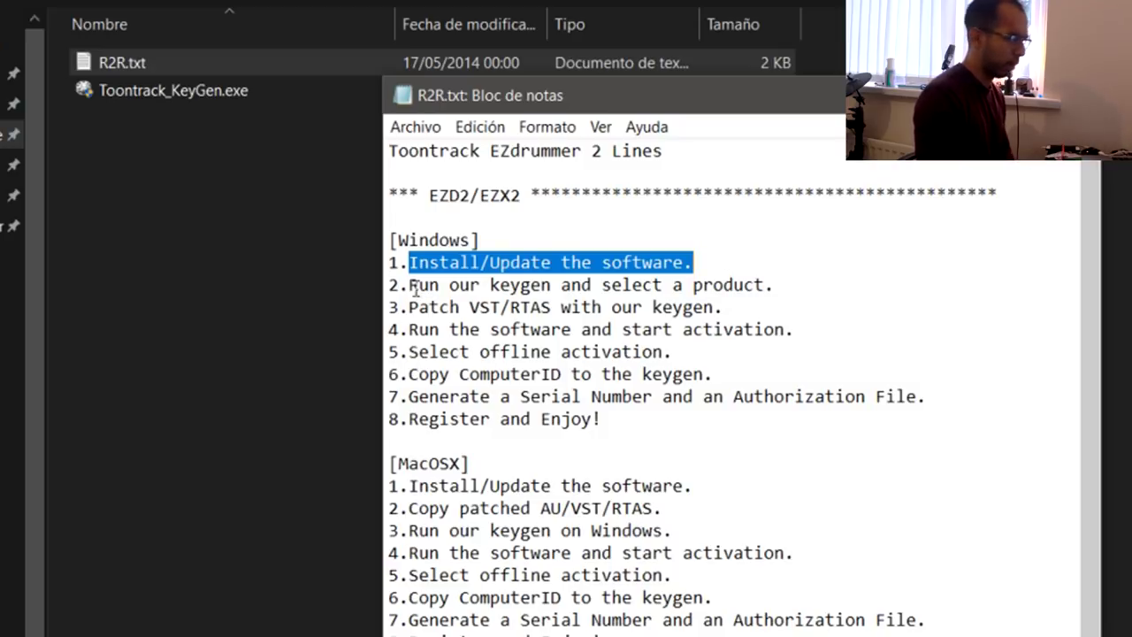
{"action": "left_click_drag", "start_coordinate": [415, 284], "coordinate": [761, 285]}
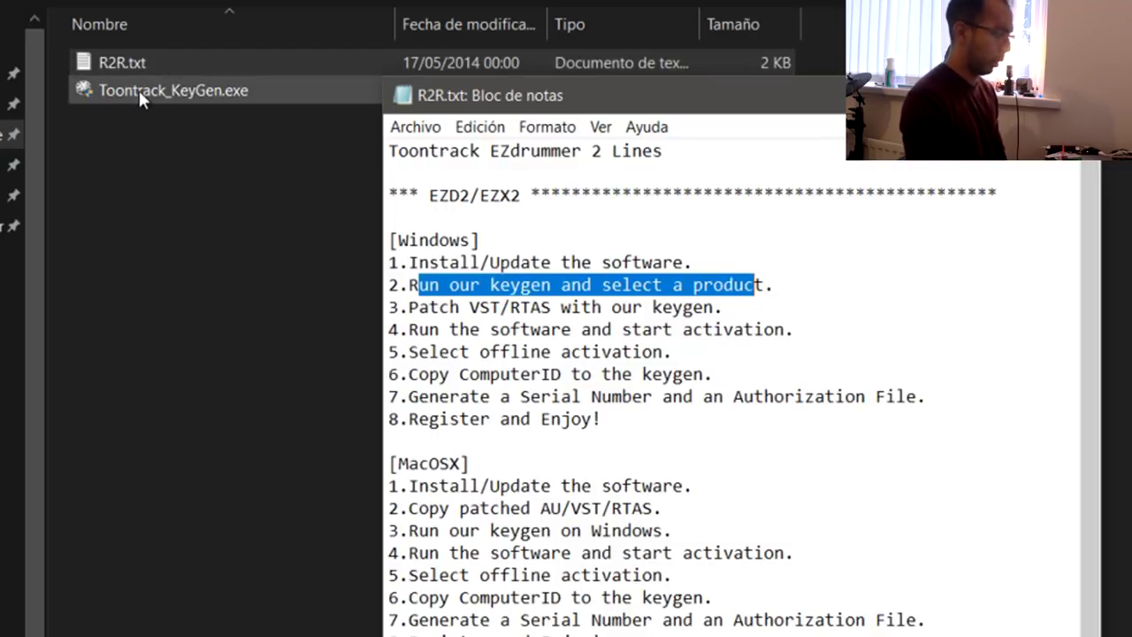
{"action": "left_click_drag", "start_coordinate": [409, 307], "coordinate": [735, 307]}
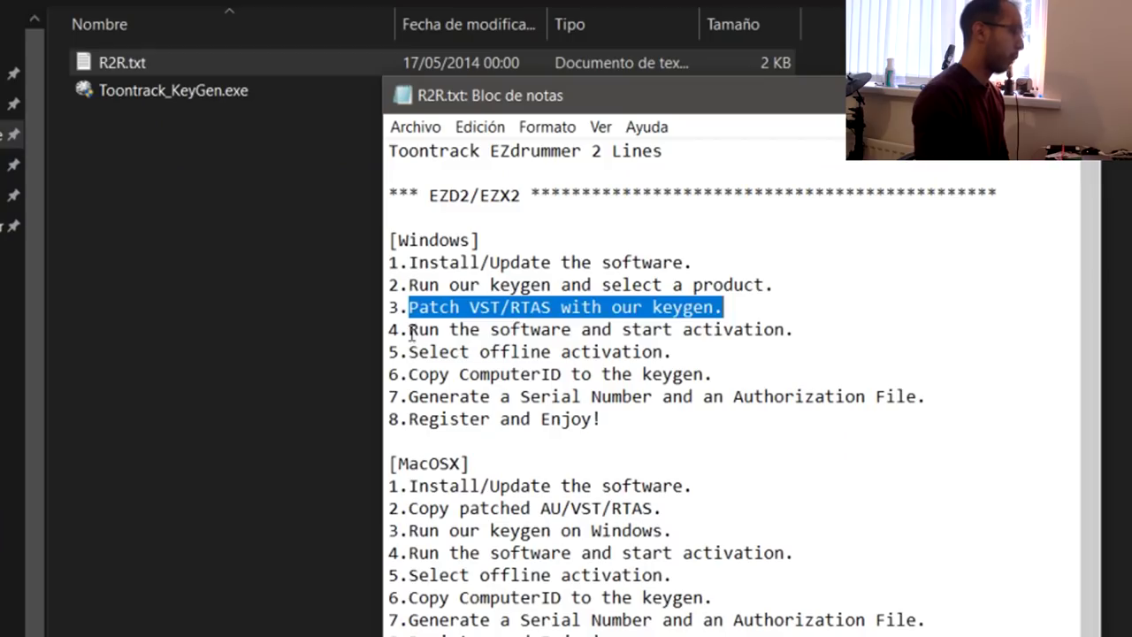
{"action": "left_click_drag", "start_coordinate": [408, 329], "coordinate": [815, 329]}
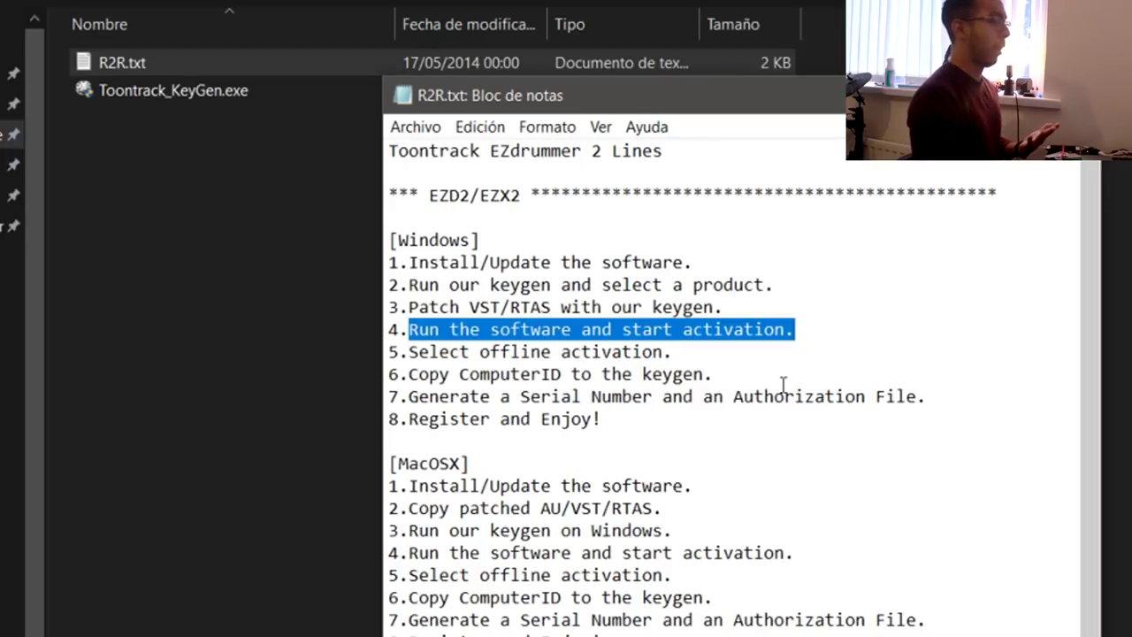
{"action": "left_click_drag", "start_coordinate": [410, 352], "coordinate": [695, 350]}
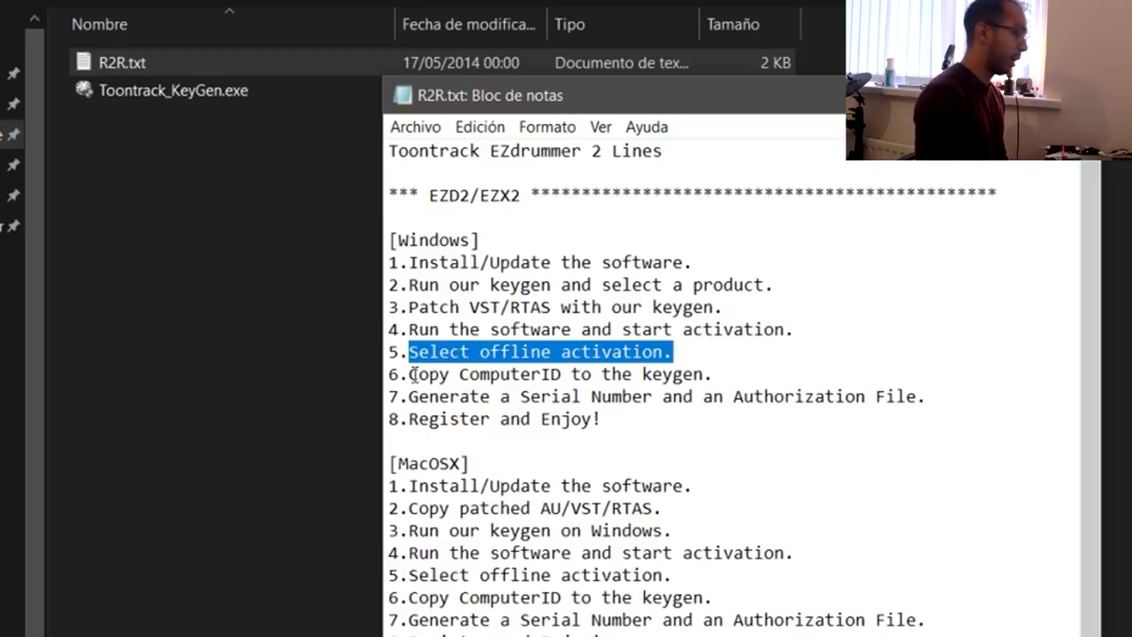
{"action": "left_click_drag", "start_coordinate": [410, 374], "coordinate": [741, 369]}
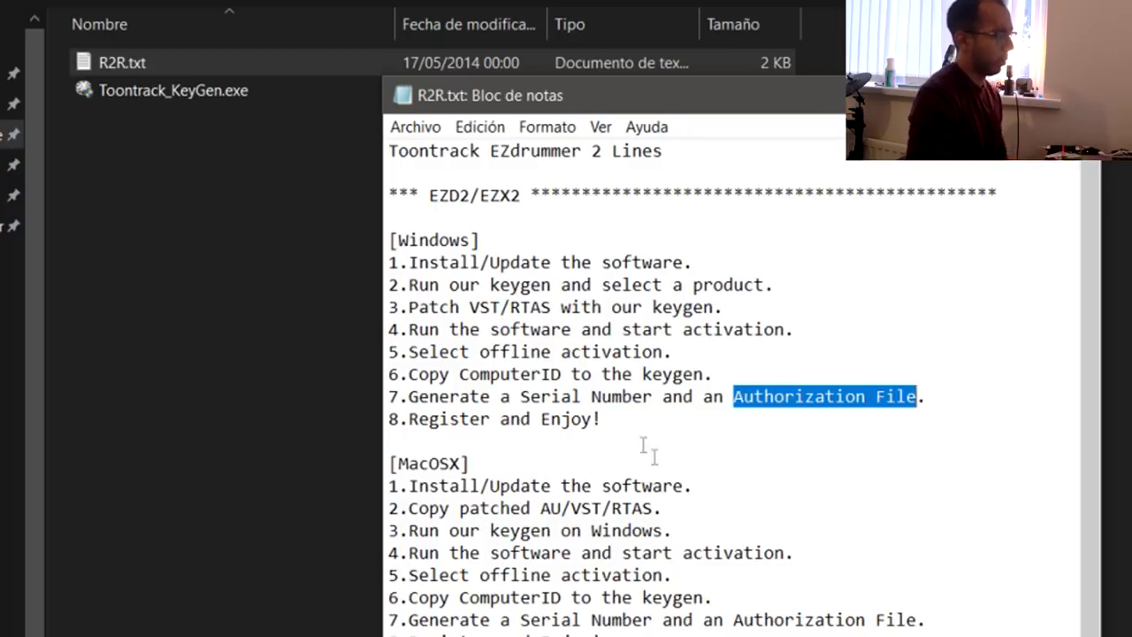
{"action": "left_click_drag", "start_coordinate": [612, 422], "coordinate": [410, 417]}
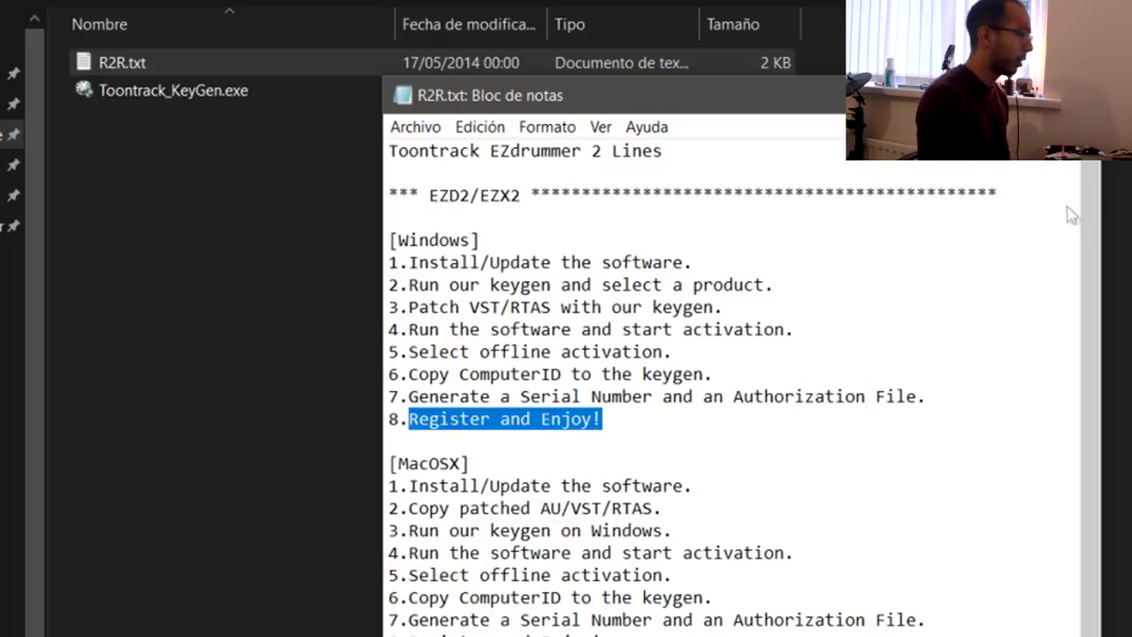
Leave the instructions and file windows and switch to the EZdrummer program
{"action": "key", "text": "super"}
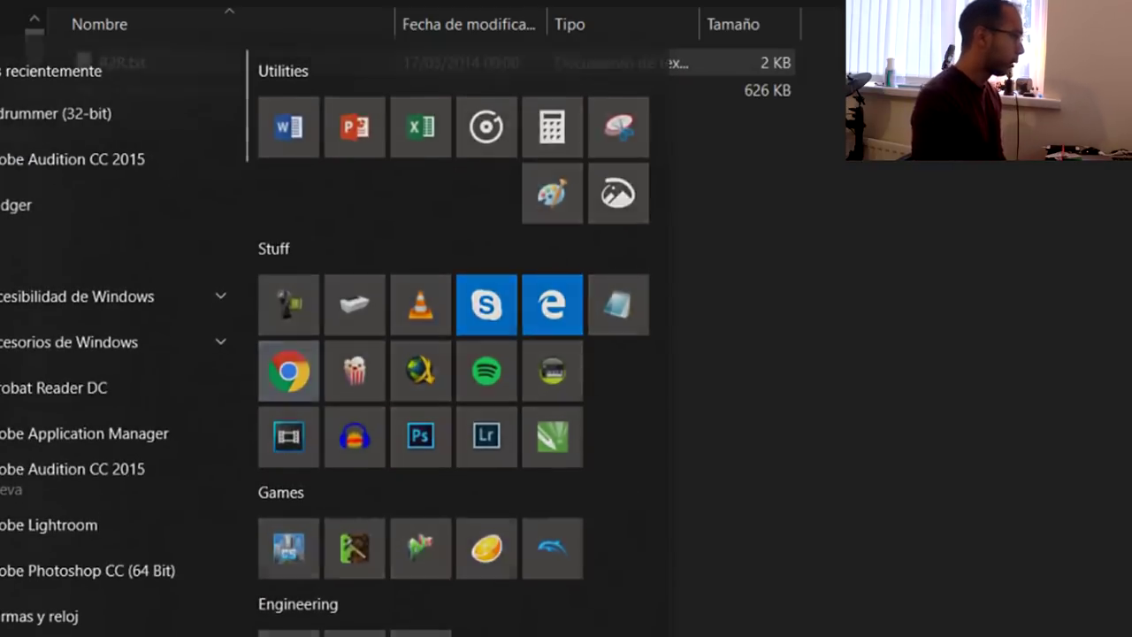
{"action": "key", "text": "Escape"}
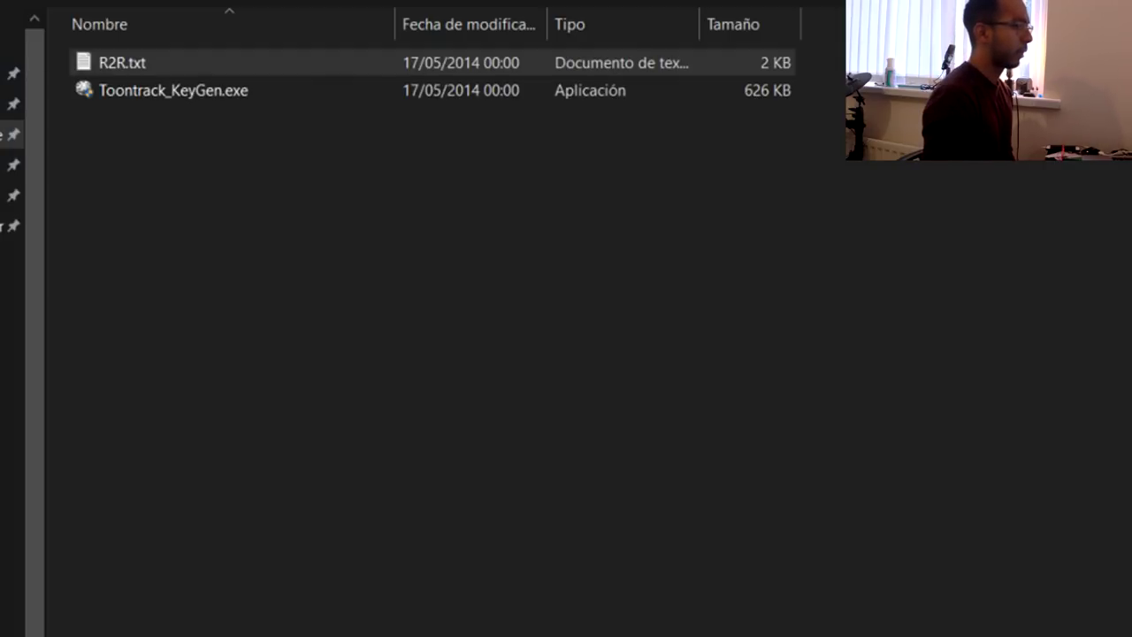
{"action": "key", "text": "super+d"}
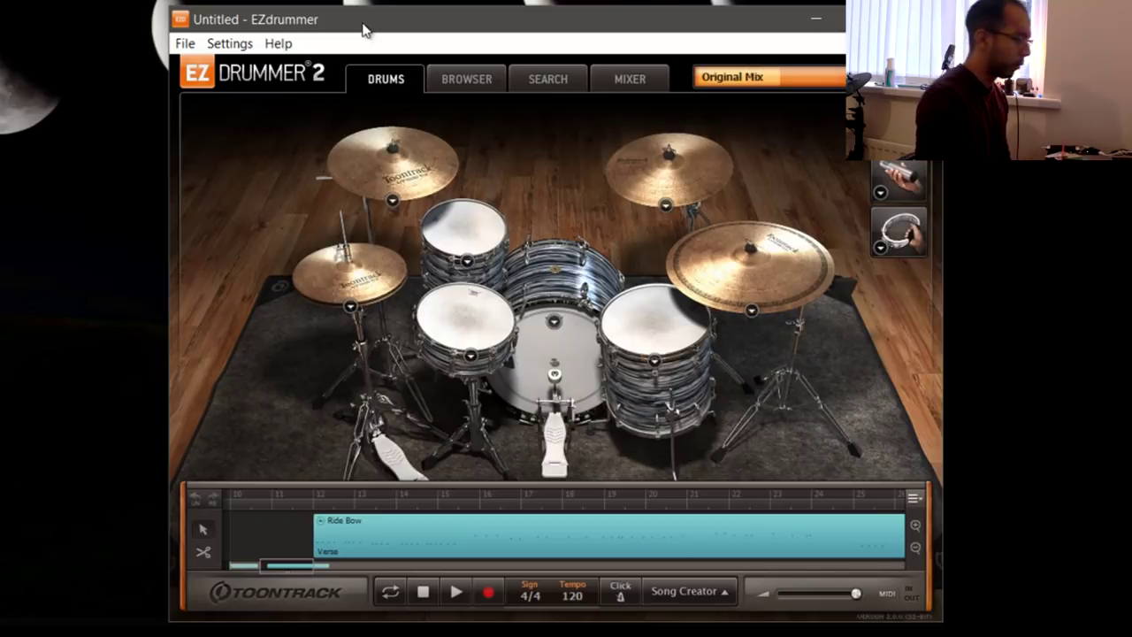
Remove the Ride Bow and Hi-Hat Tight Tip blocks from the song track
{"action": "right_click", "coordinate": [407, 541]}
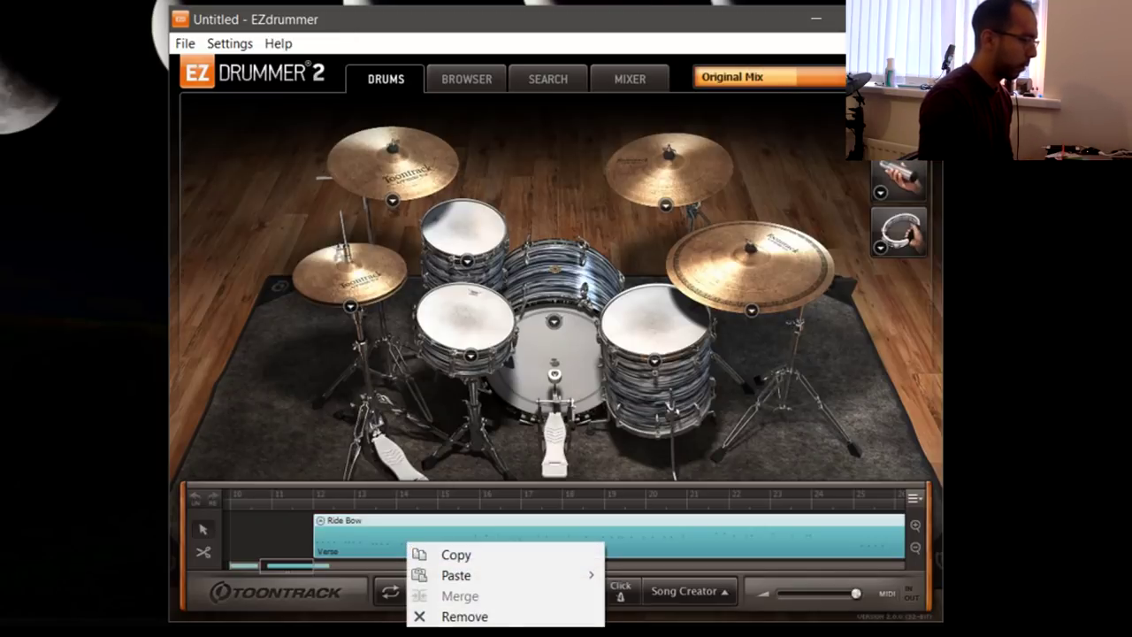
{"action": "left_click", "coordinate": [465, 617]}
{"action": "right_click", "coordinate": [277, 534]}
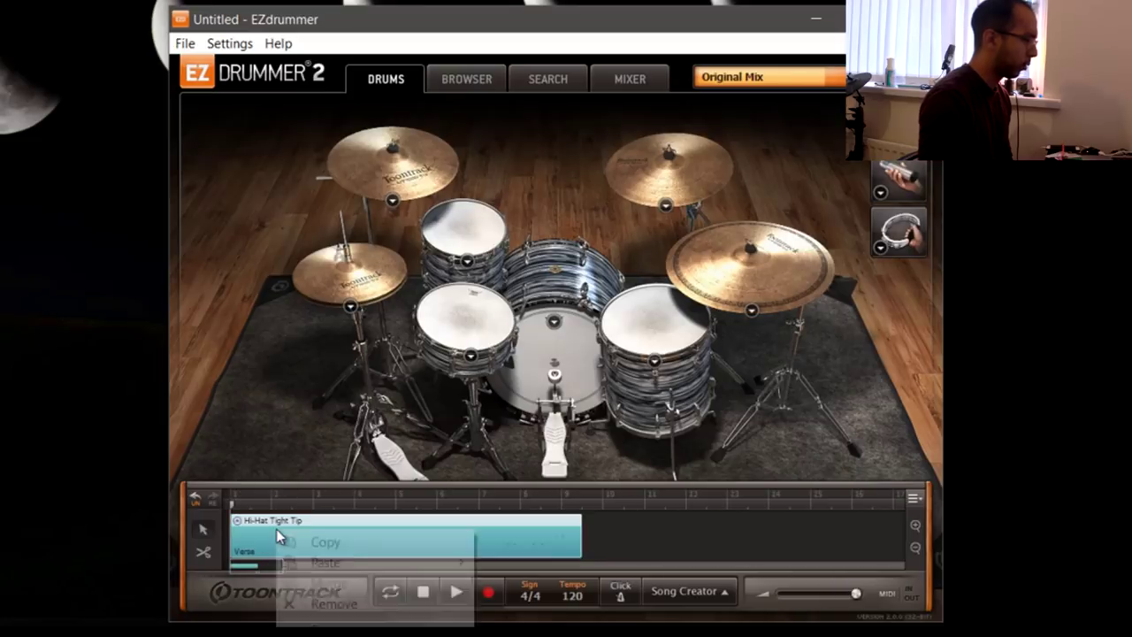
{"action": "left_click", "coordinate": [362, 611]}
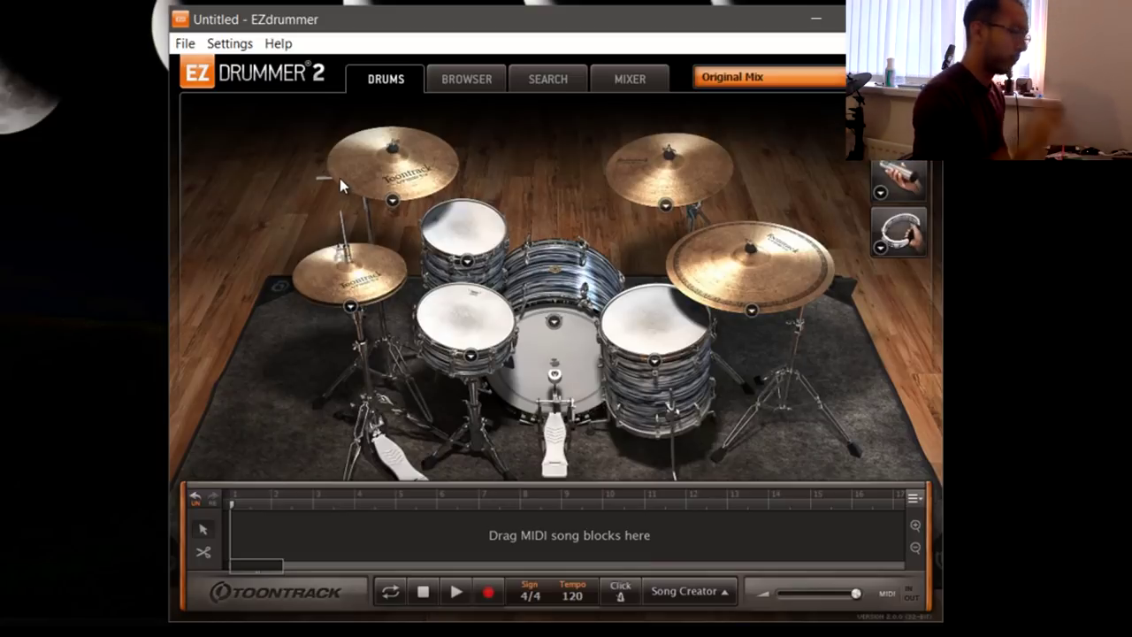
Open the Audio/MIDI setup dialog and move it higher over the drum kit
{"action": "left_click", "coordinate": [248, 48]}
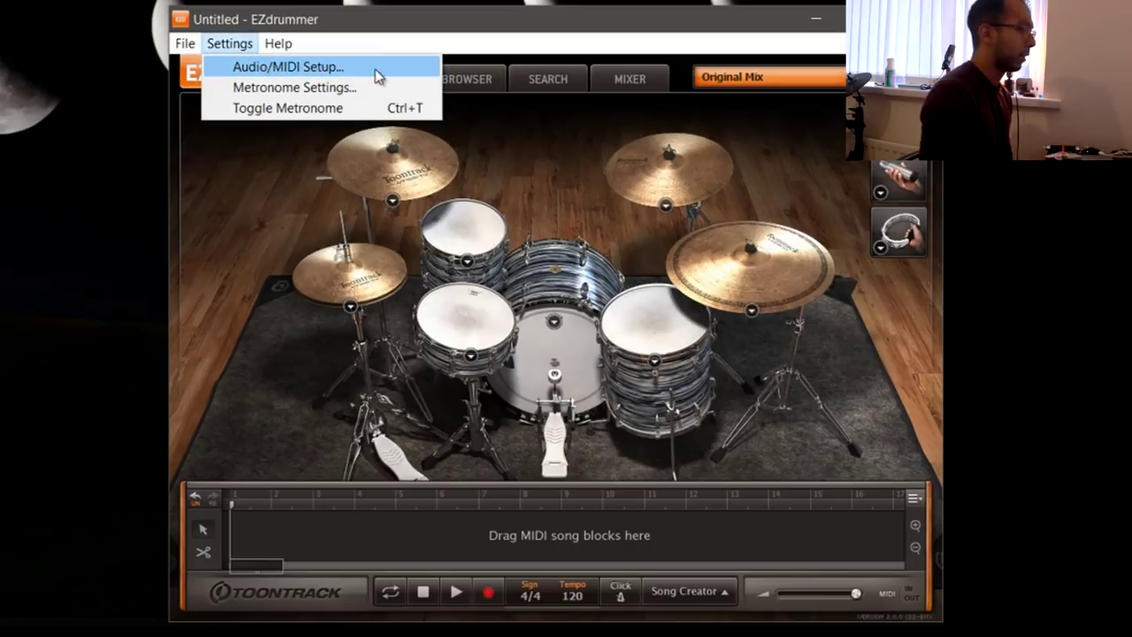
{"action": "mouse_move", "coordinate": [276, 50]}
{"action": "mouse_move", "coordinate": [232, 44]}
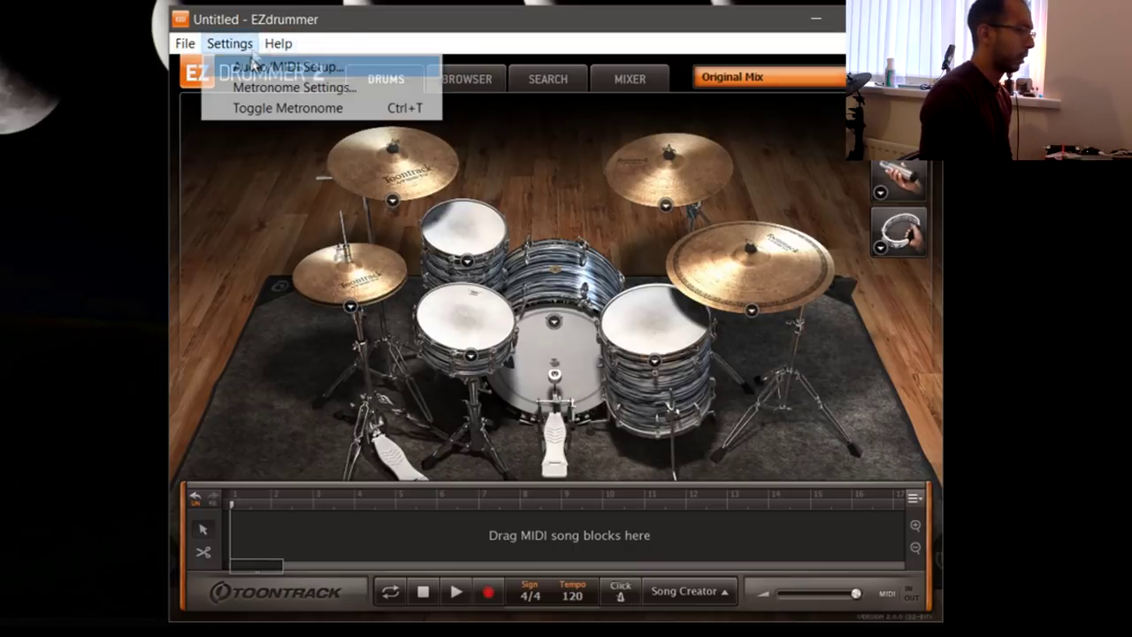
{"action": "left_click", "coordinate": [391, 71]}
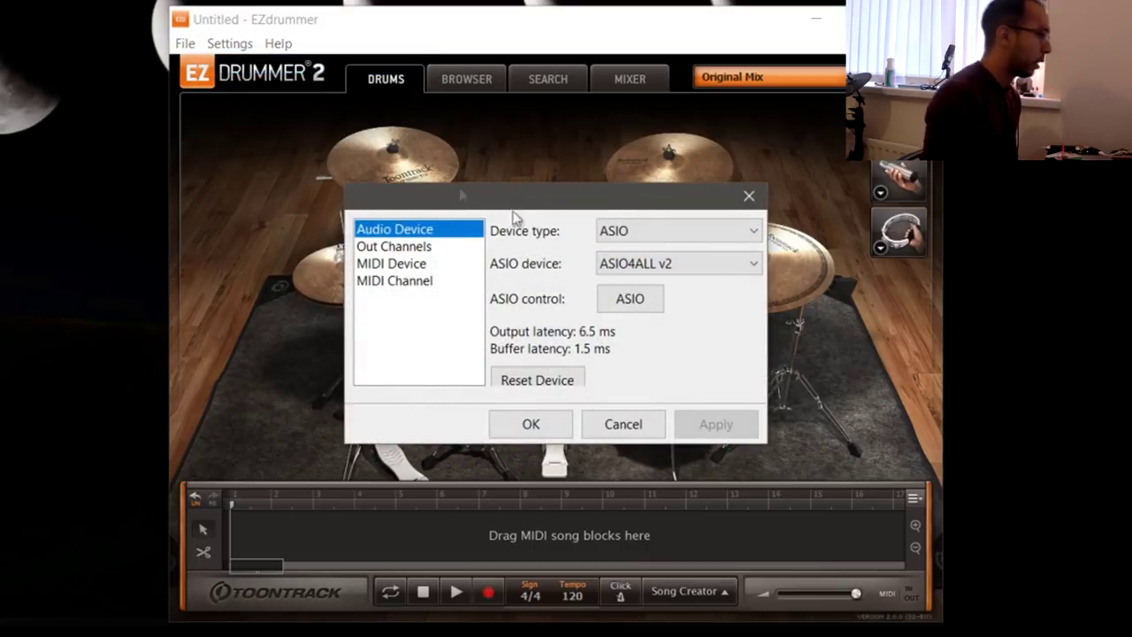
{"action": "left_click_drag", "start_coordinate": [528, 200], "coordinate": [567, 142]}
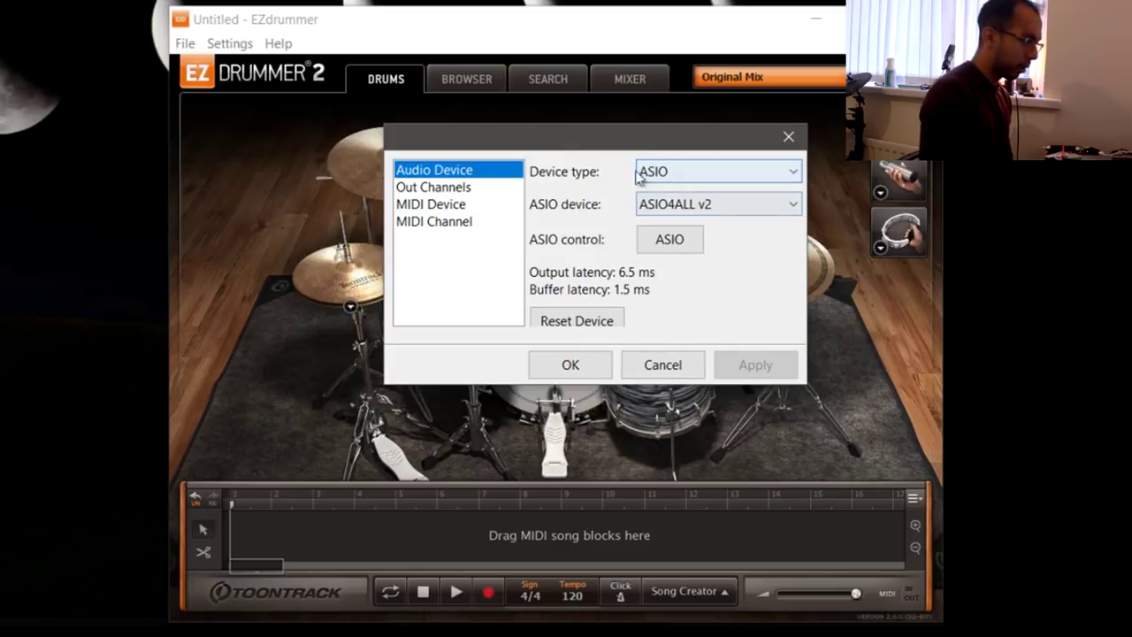
Set the audio device type to MME, keeping Microsoft Sound Mapper and a buffer size of 64, and apply it
{"action": "left_click", "coordinate": [699, 175]}
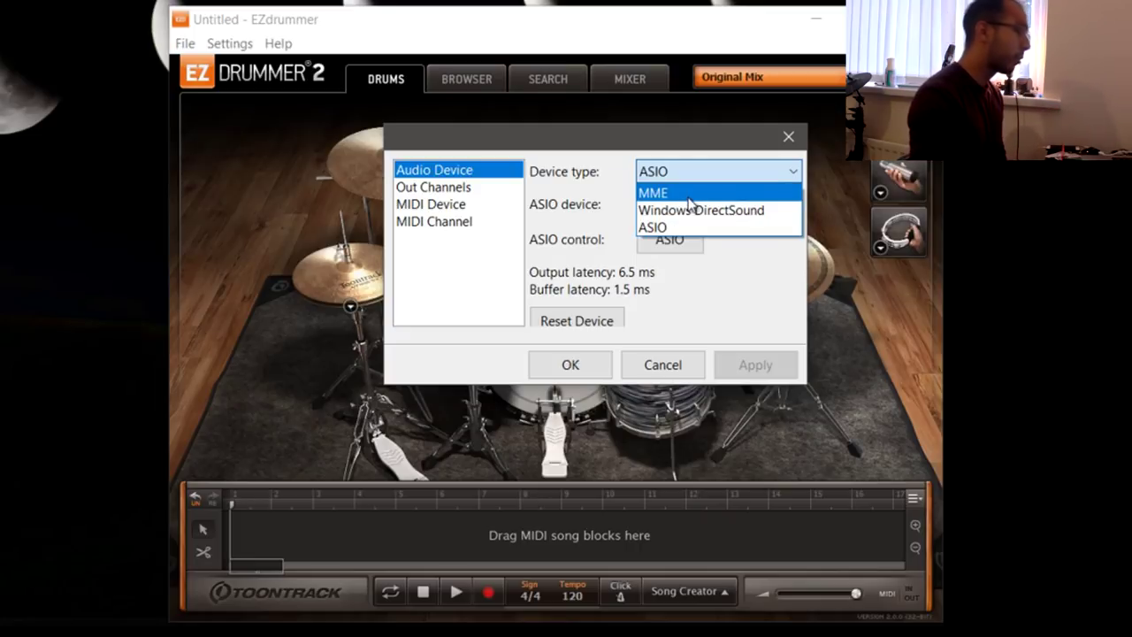
{"action": "left_click", "coordinate": [746, 262]}
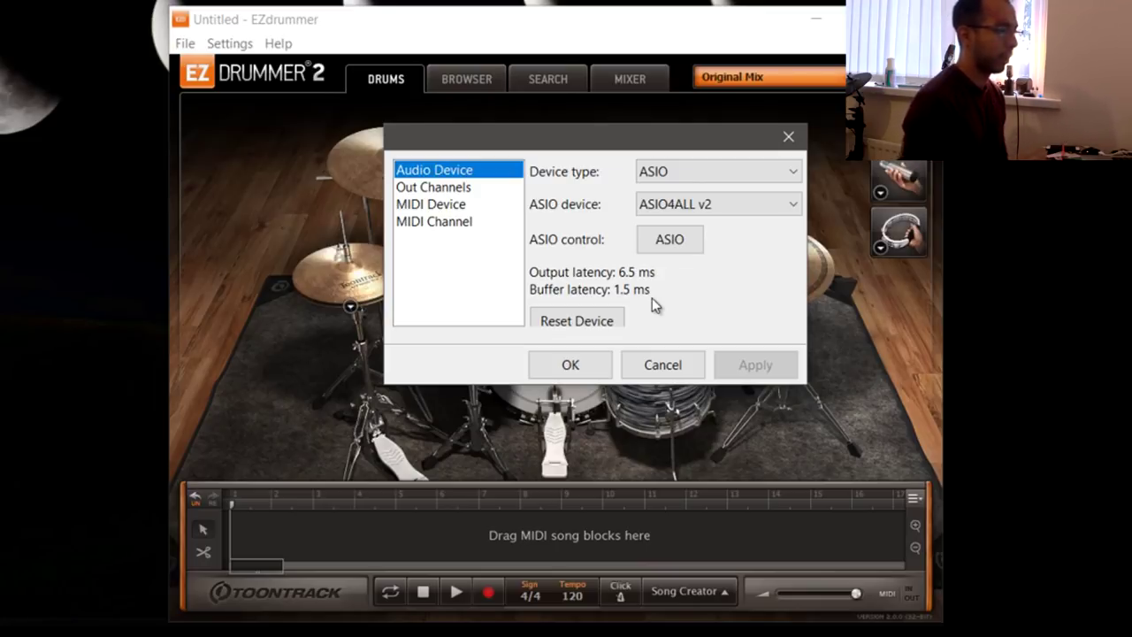
{"action": "left_click", "coordinate": [664, 177]}
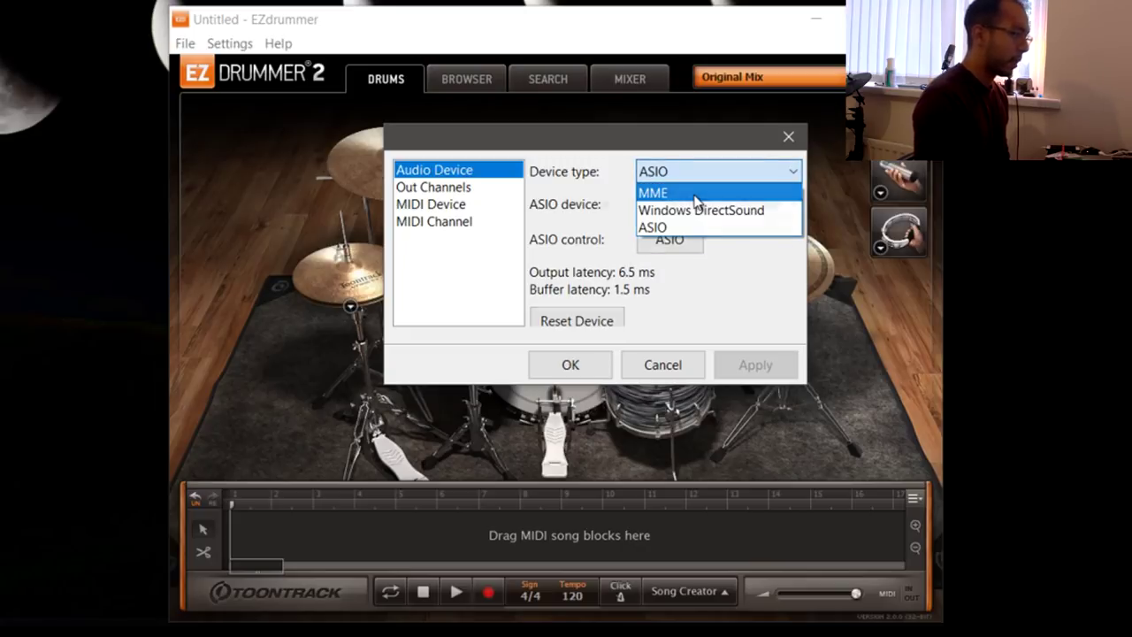
{"action": "left_click", "coordinate": [694, 195]}
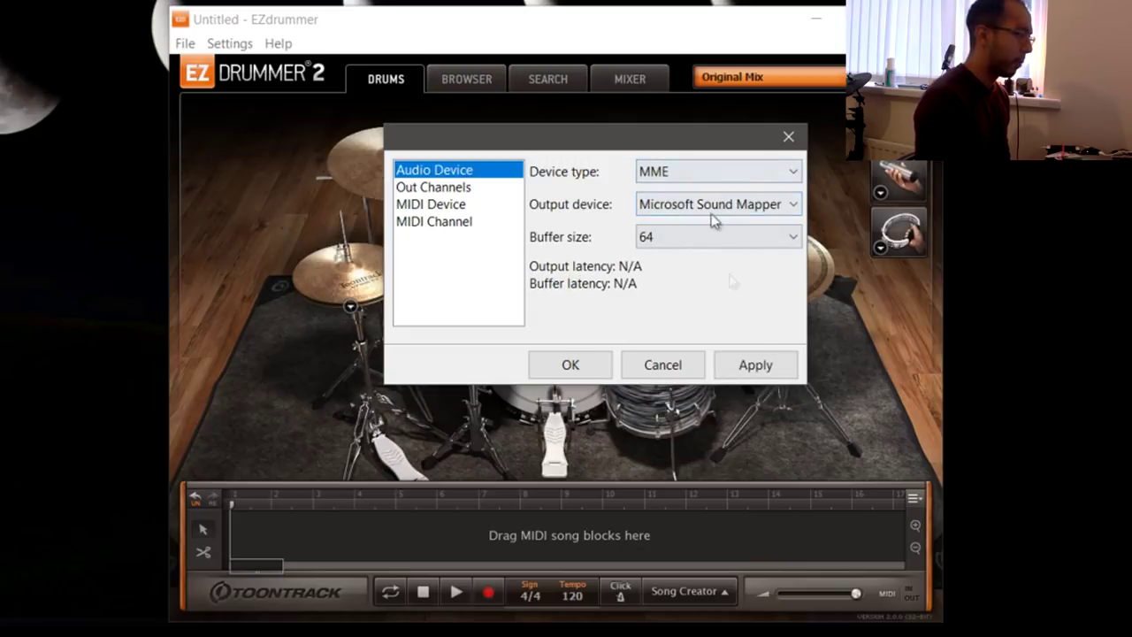
{"action": "left_click", "coordinate": [758, 364]}
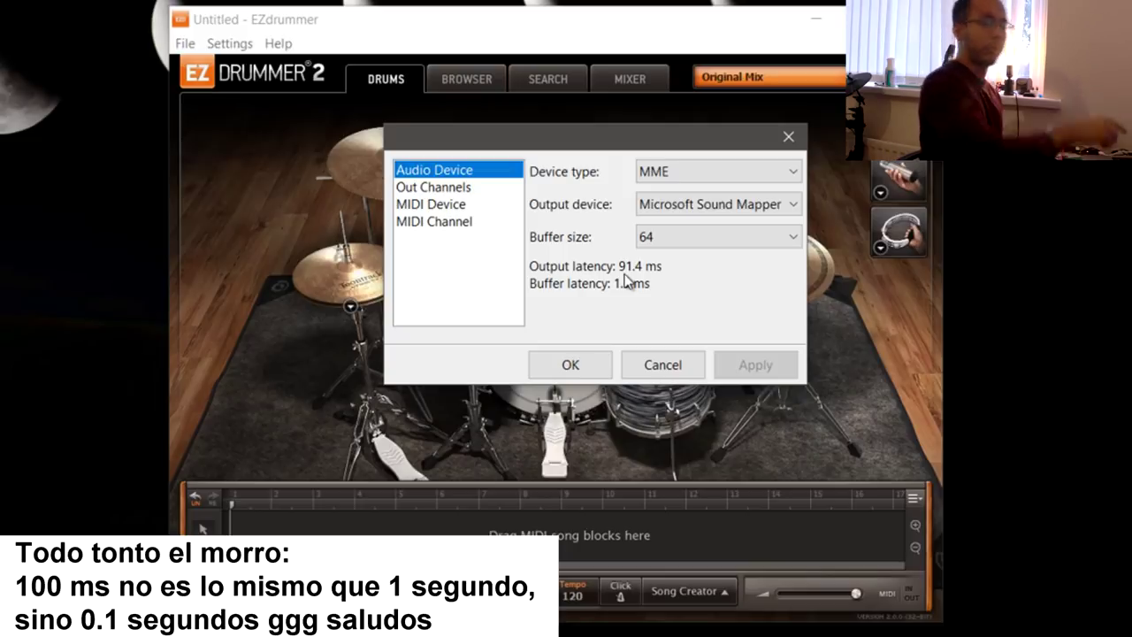
Set the audio device type to ASIO with ASIO4ALL v2 as the device, and apply it
{"action": "left_click", "coordinate": [680, 174]}
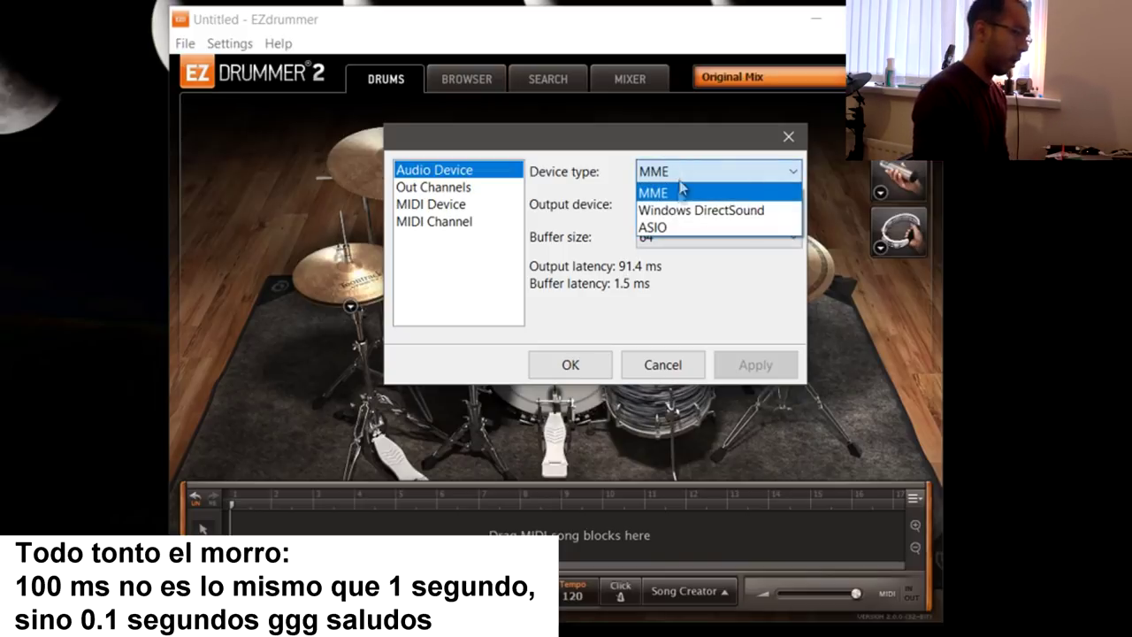
{"action": "left_click", "coordinate": [679, 230]}
{"action": "left_click", "coordinate": [748, 362]}
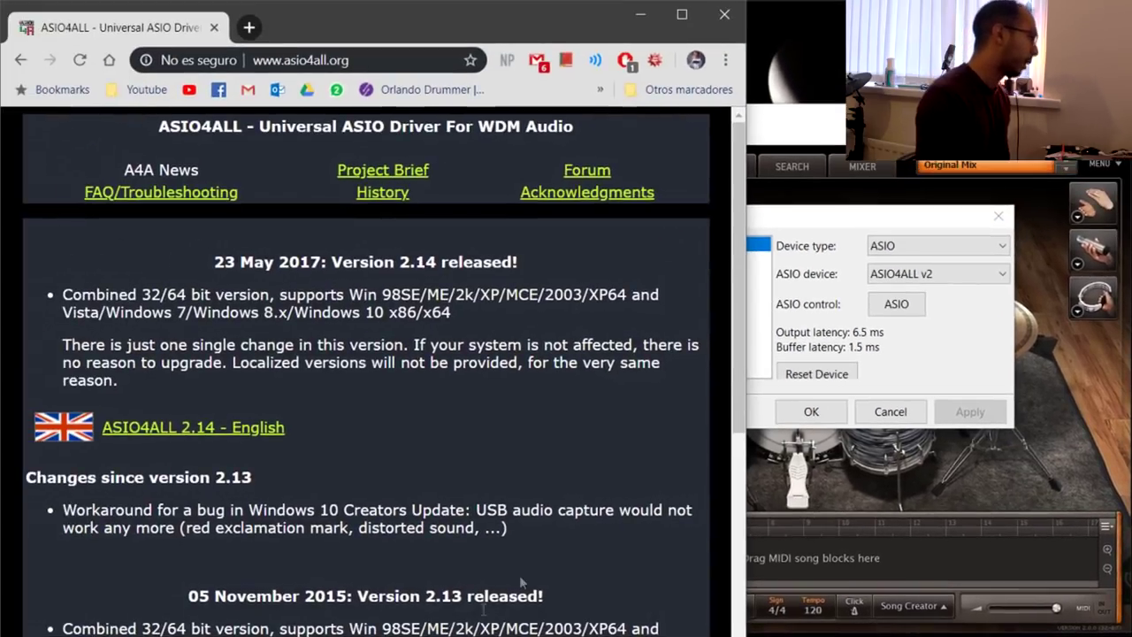
{"action": "left_click", "coordinate": [314, 60]}
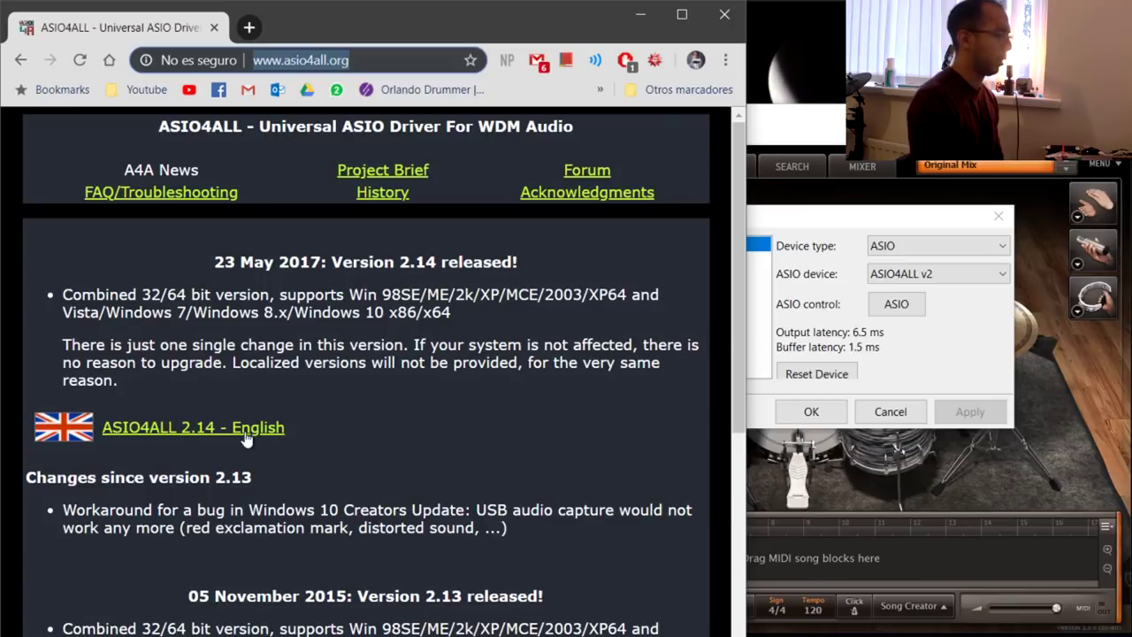
{"action": "scroll", "coordinate": [247, 439], "scroll_direction": "down", "scroll_amount": 4}
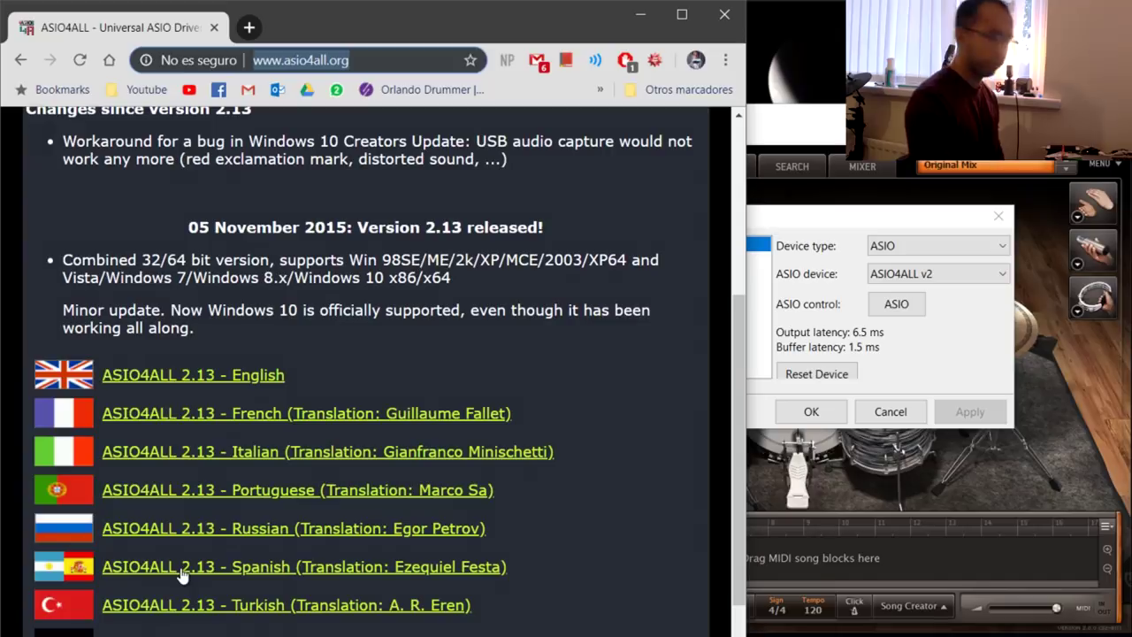
{"action": "scroll", "coordinate": [182, 575], "scroll_direction": "up", "scroll_amount": 4}
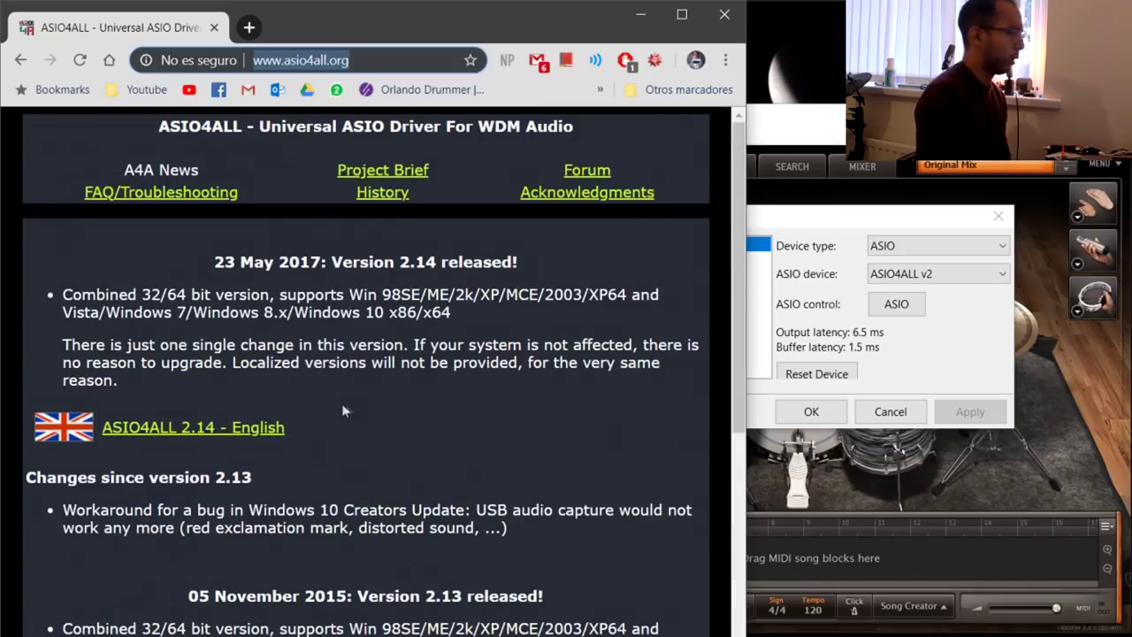
{"action": "left_click", "coordinate": [640, 14]}
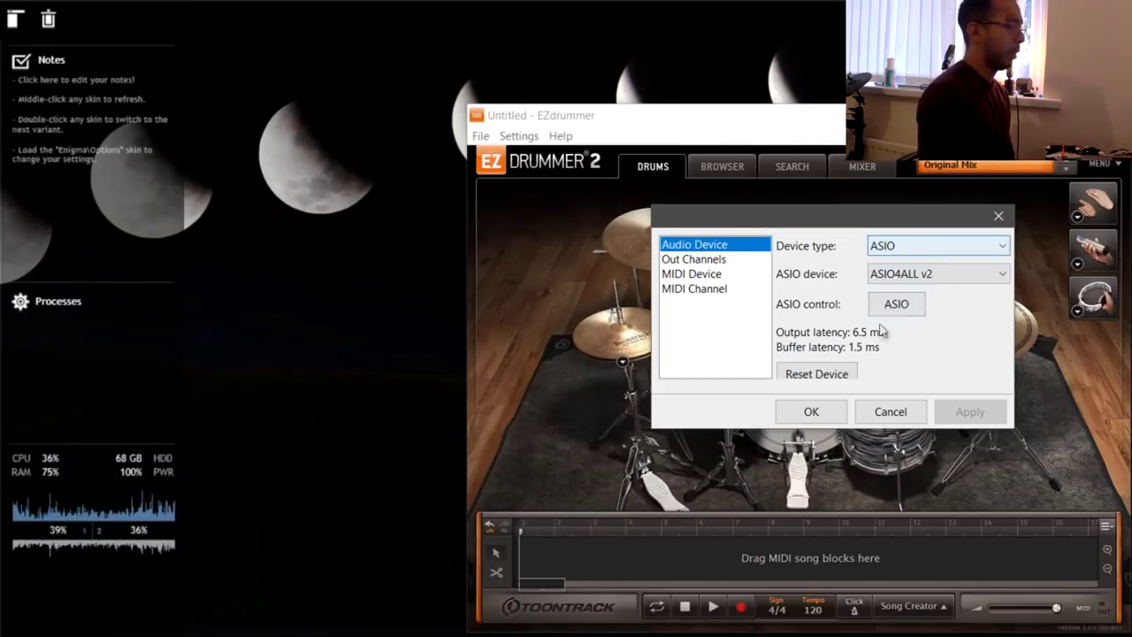
Reselect ASIO as the device type, keep the ASIO4ALL buffer size at 64 samples in its control window, and apply the settings
{"action": "left_click", "coordinate": [907, 251]}
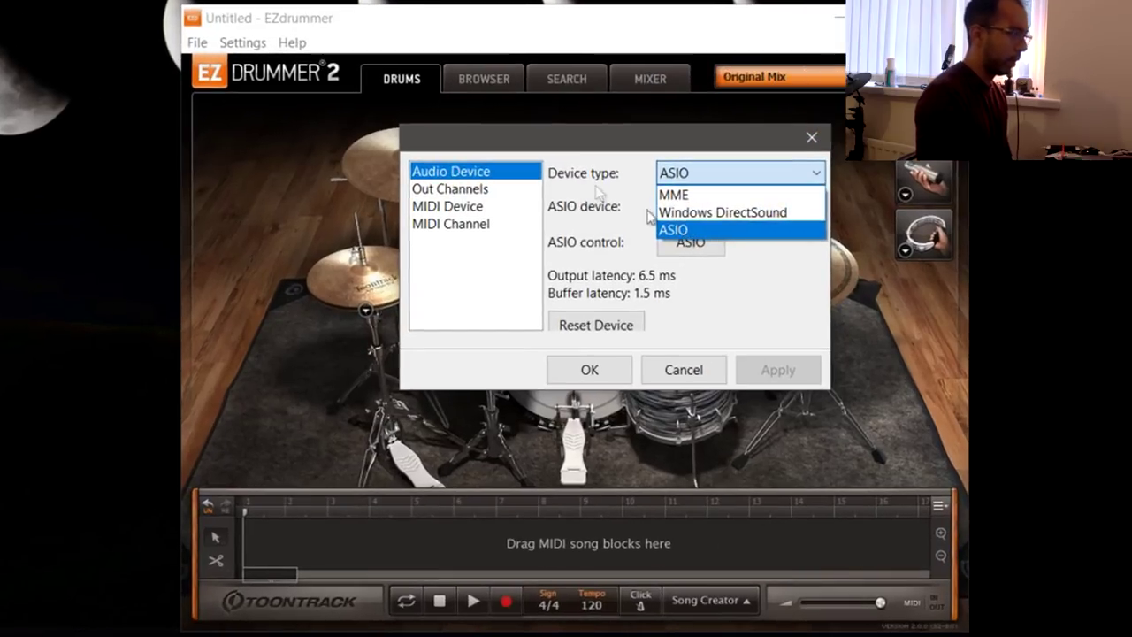
{"action": "left_click", "coordinate": [903, 294]}
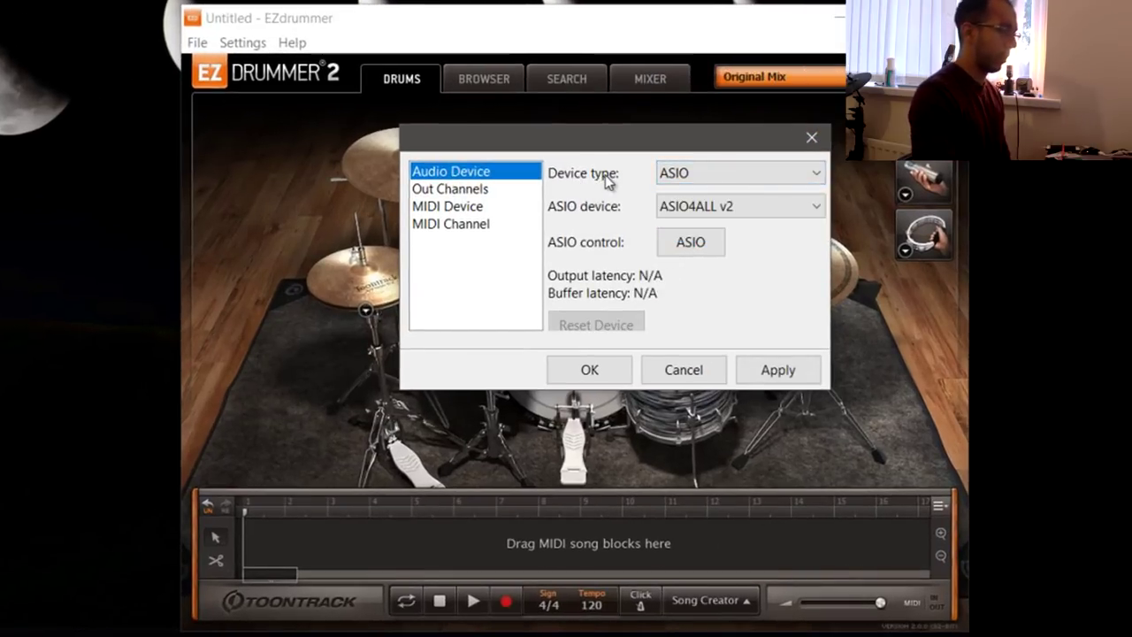
{"action": "left_click", "coordinate": [690, 241]}
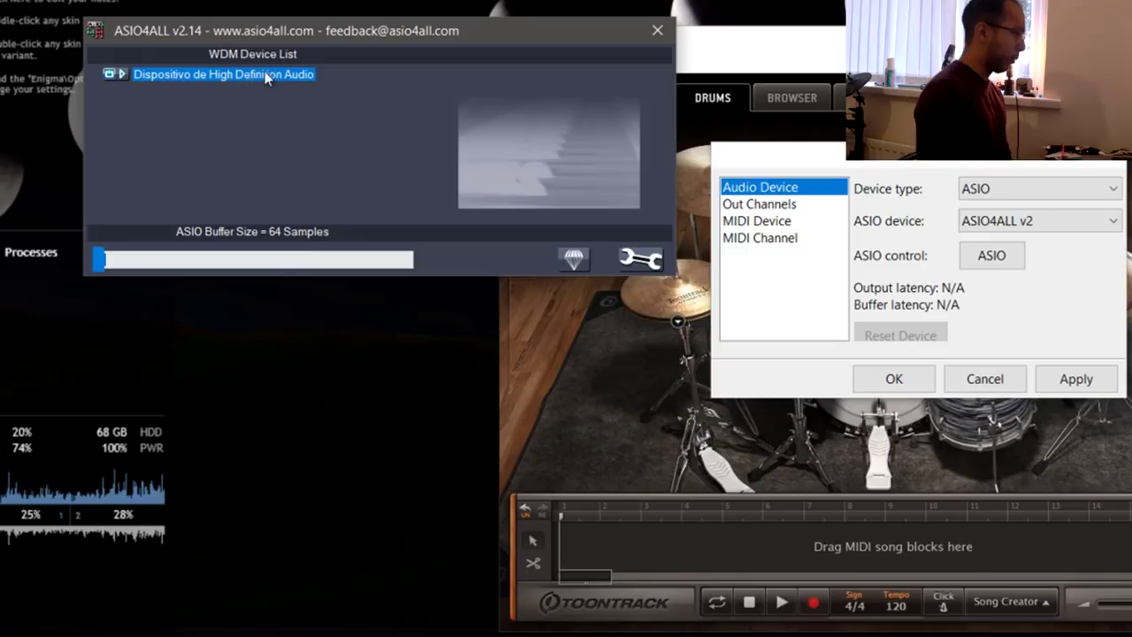
{"action": "mouse_move", "coordinate": [265, 78]}
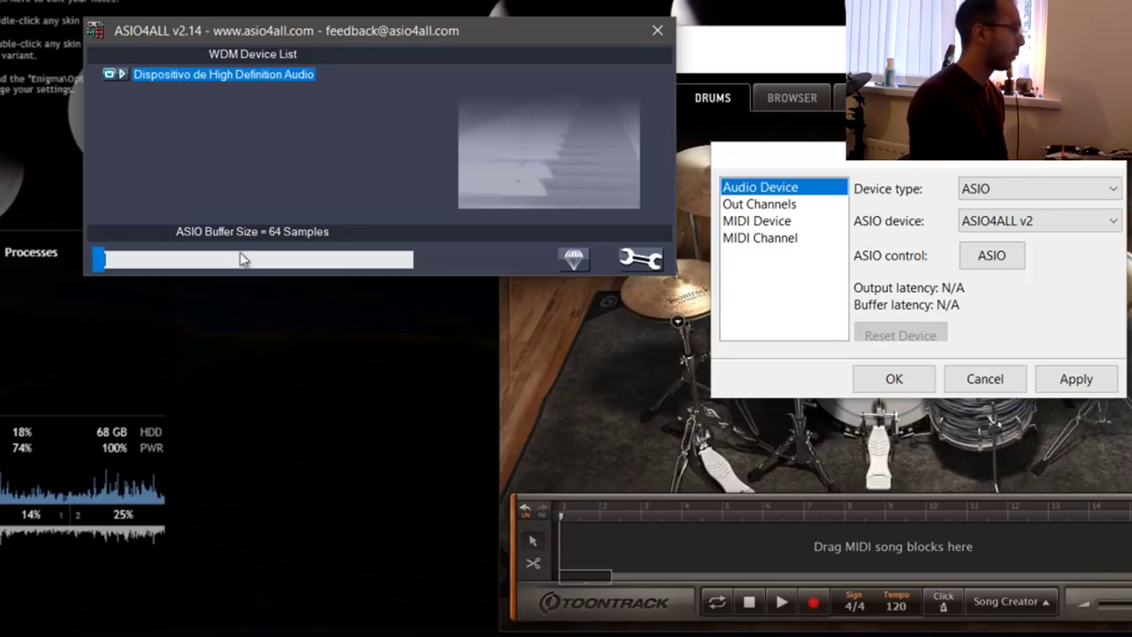
{"action": "left_click_drag", "start_coordinate": [101, 259], "coordinate": [56, 256]}
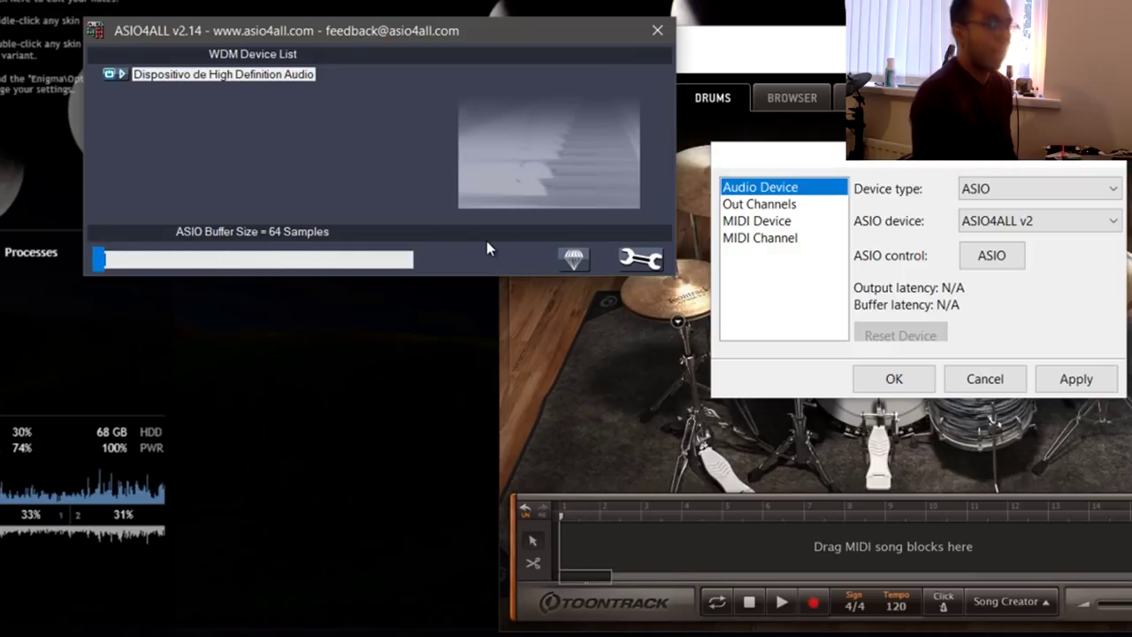
{"action": "left_click", "coordinate": [658, 38]}
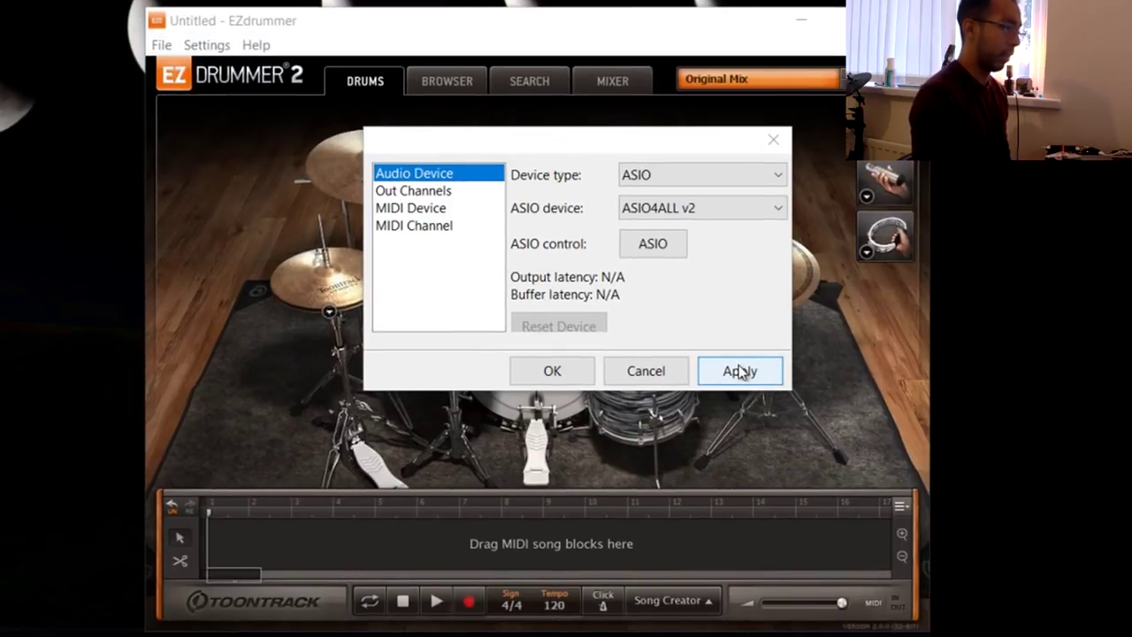
{"action": "left_click", "coordinate": [740, 371]}
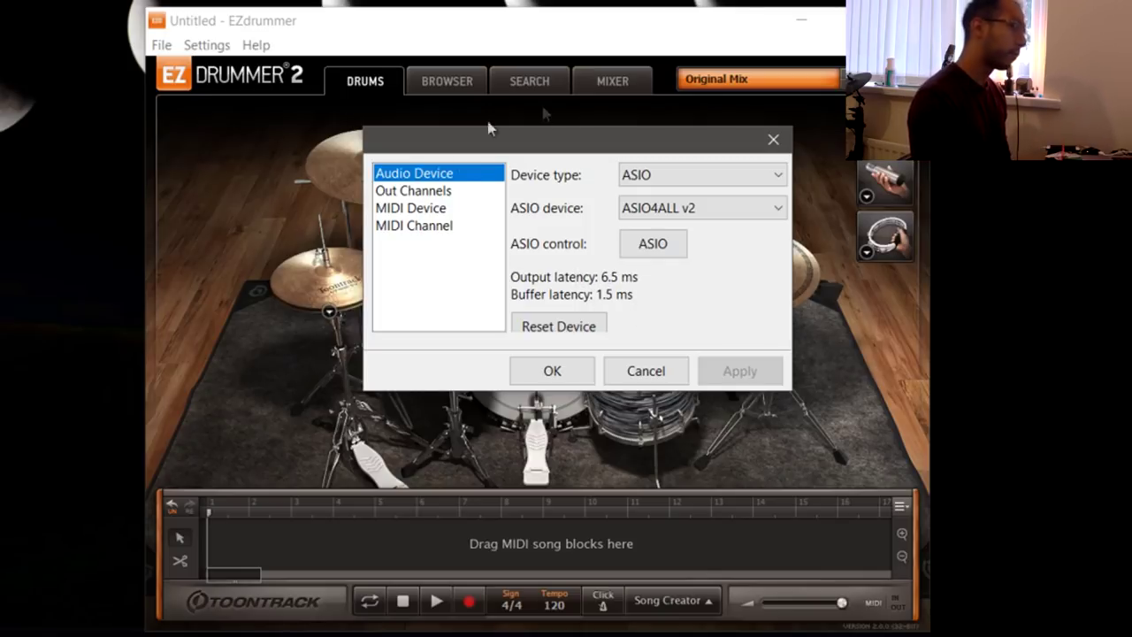
Enable e-Drum as the MIDI device, apply the change and close the setup dialog
{"action": "left_click", "coordinate": [415, 212]}
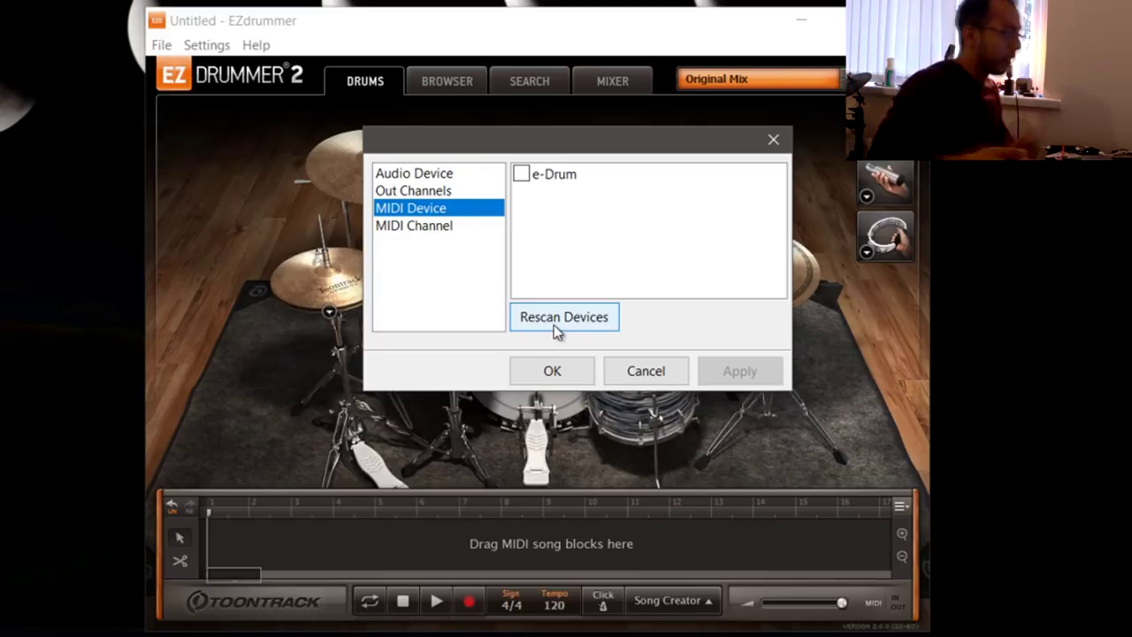
{"action": "left_click", "coordinate": [521, 175]}
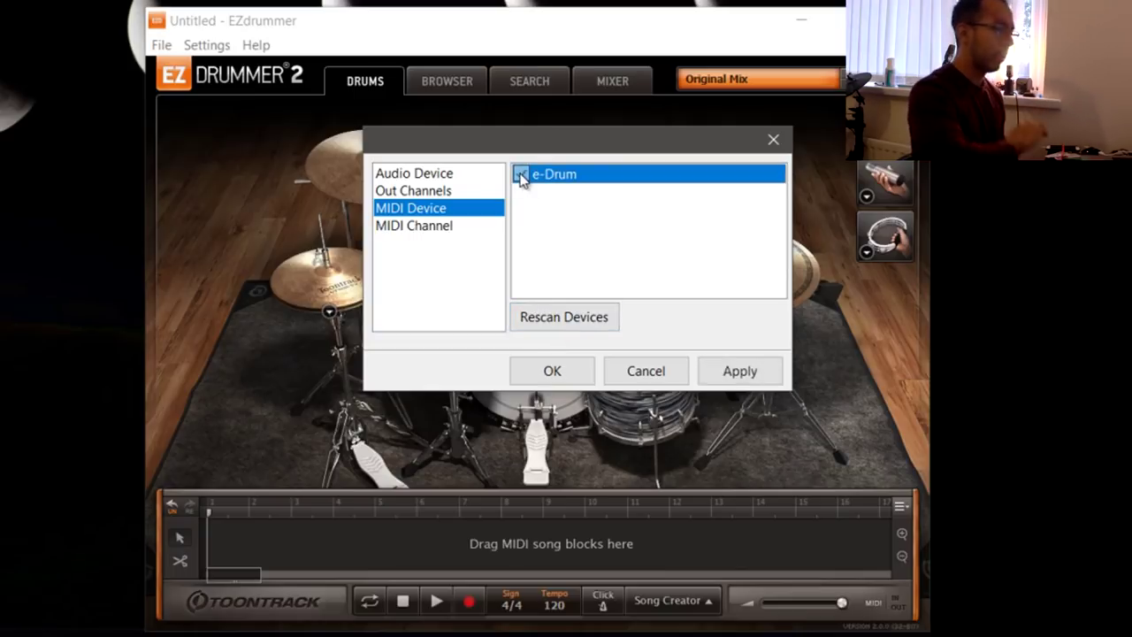
{"action": "left_click", "coordinate": [758, 371]}
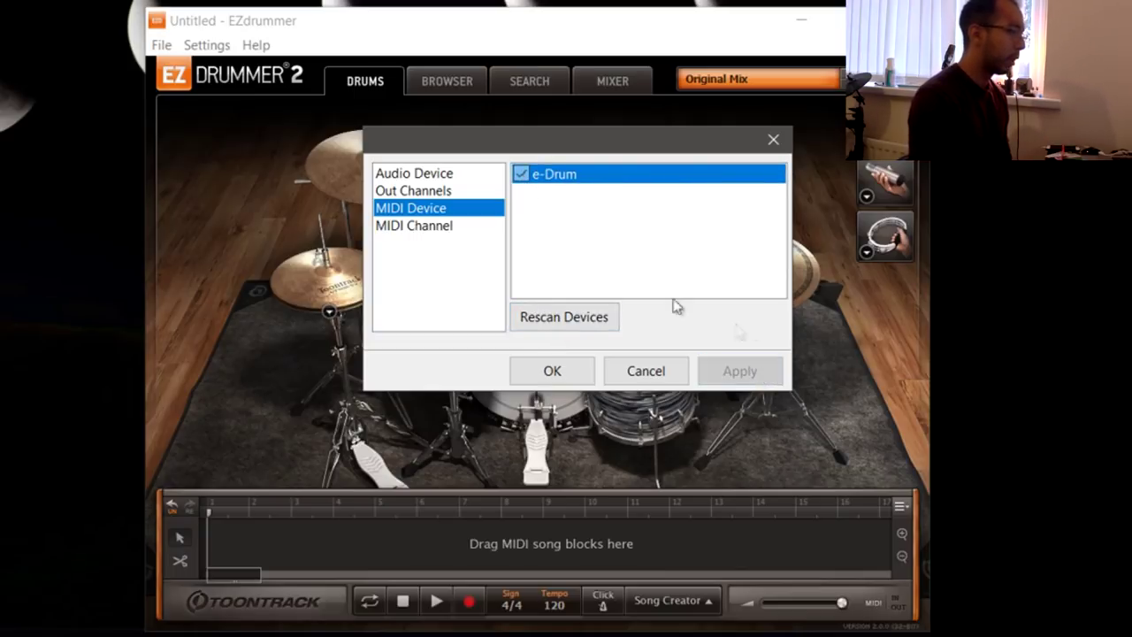
{"action": "left_click", "coordinate": [541, 376]}
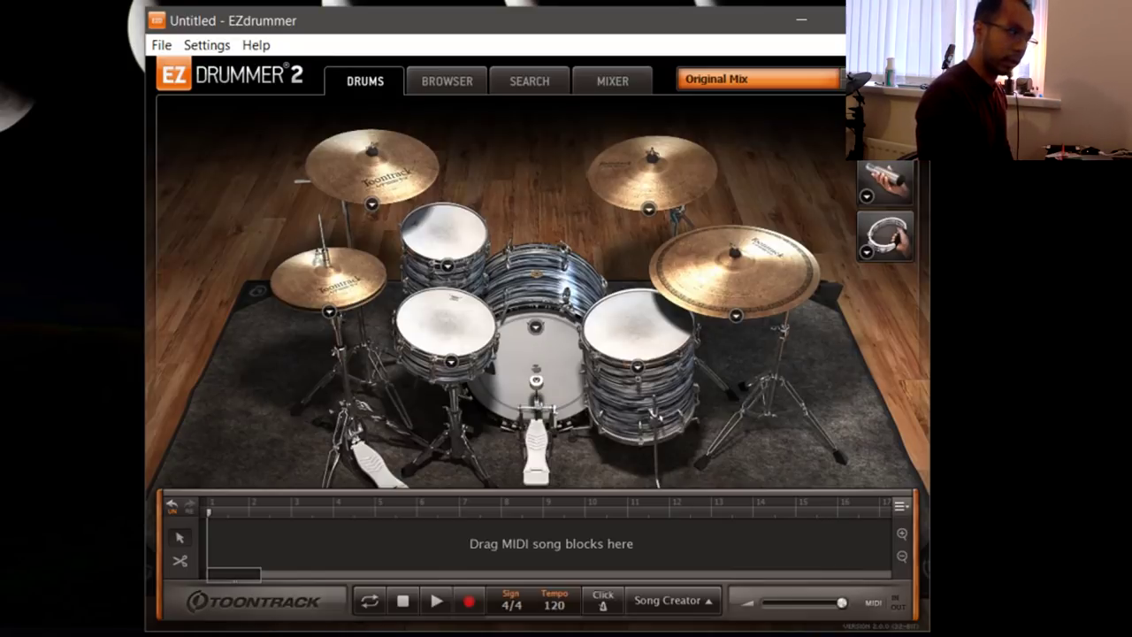
Exit EZdrummer without saving the project, and maximise the ACID Pro 7.0 window
{"action": "key", "text": "alt+F4"}
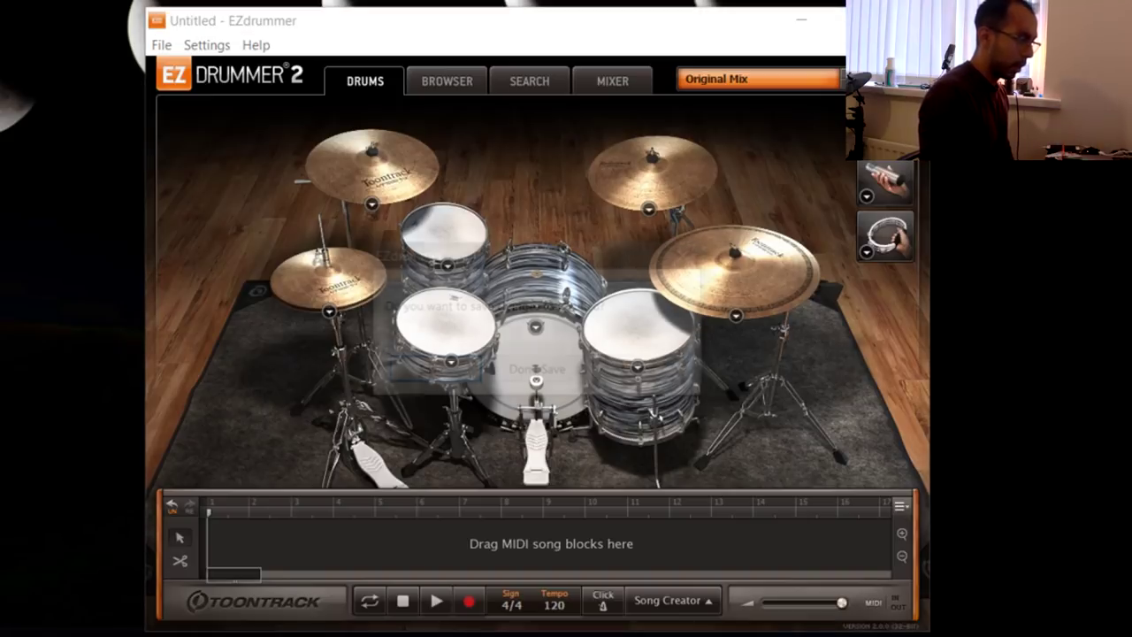
{"action": "left_click", "coordinate": [535, 371]}
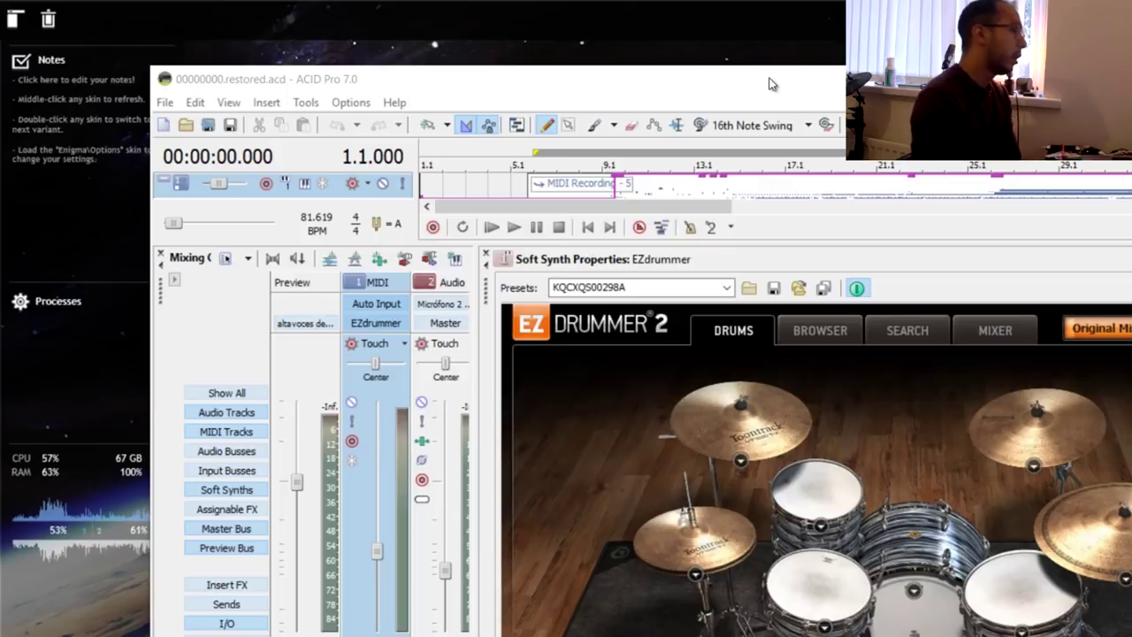
{"action": "double_click", "coordinate": [769, 84]}
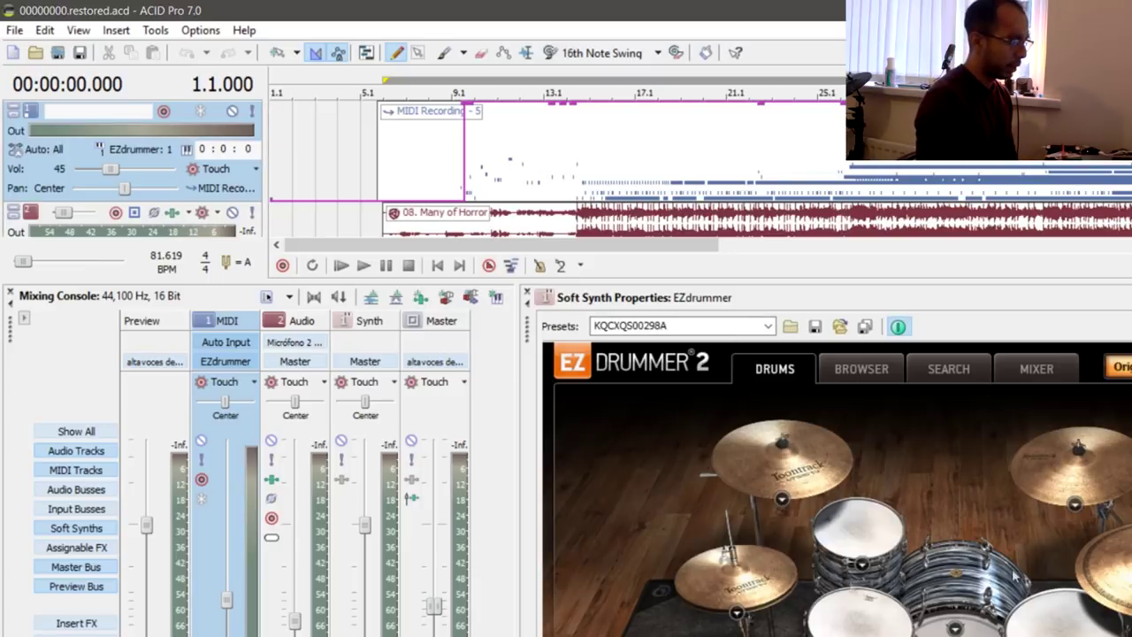
Close the EZdrummer soft synth properties and minimise the existing MIDI and audio tracks
{"action": "left_click_drag", "start_coordinate": [792, 283], "coordinate": [793, 229]}
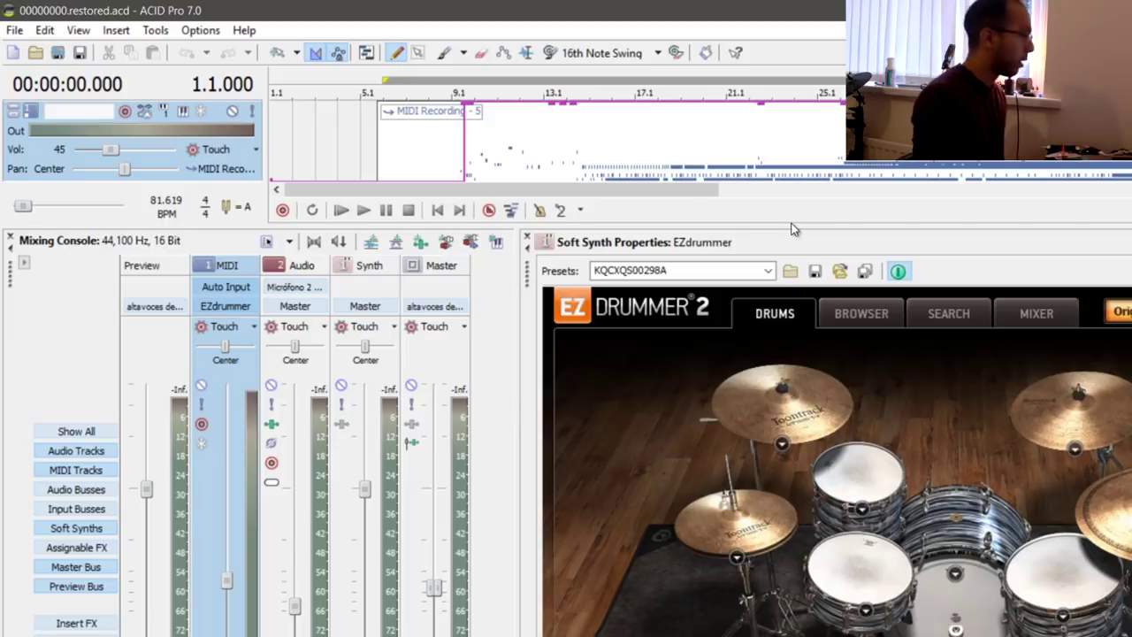
{"action": "left_click", "coordinate": [527, 241]}
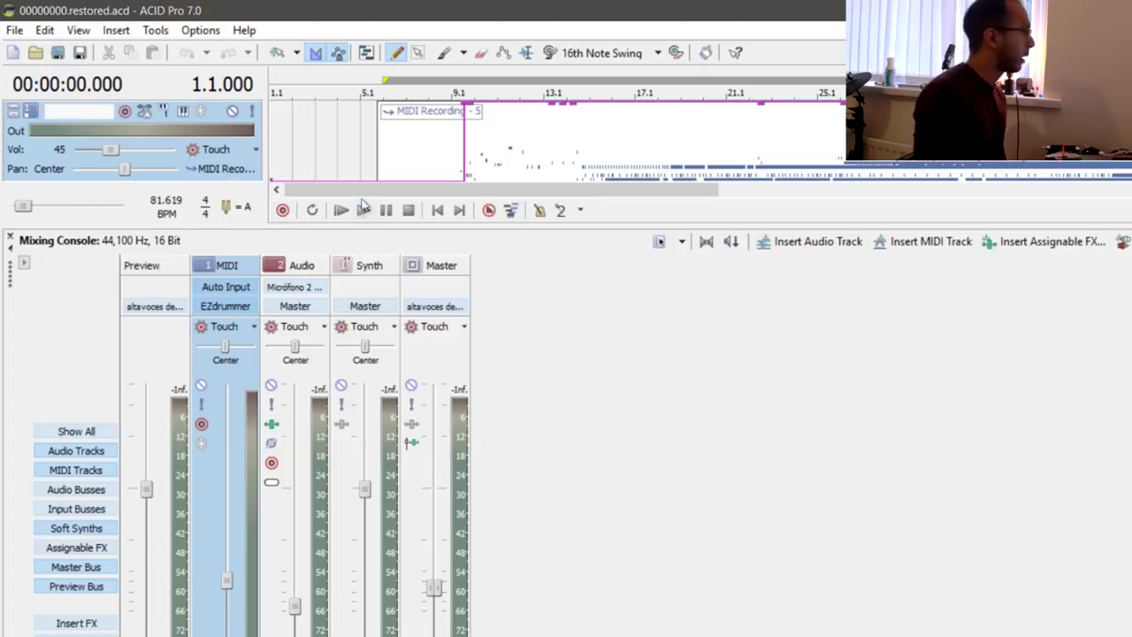
{"action": "left_click", "coordinate": [14, 113]}
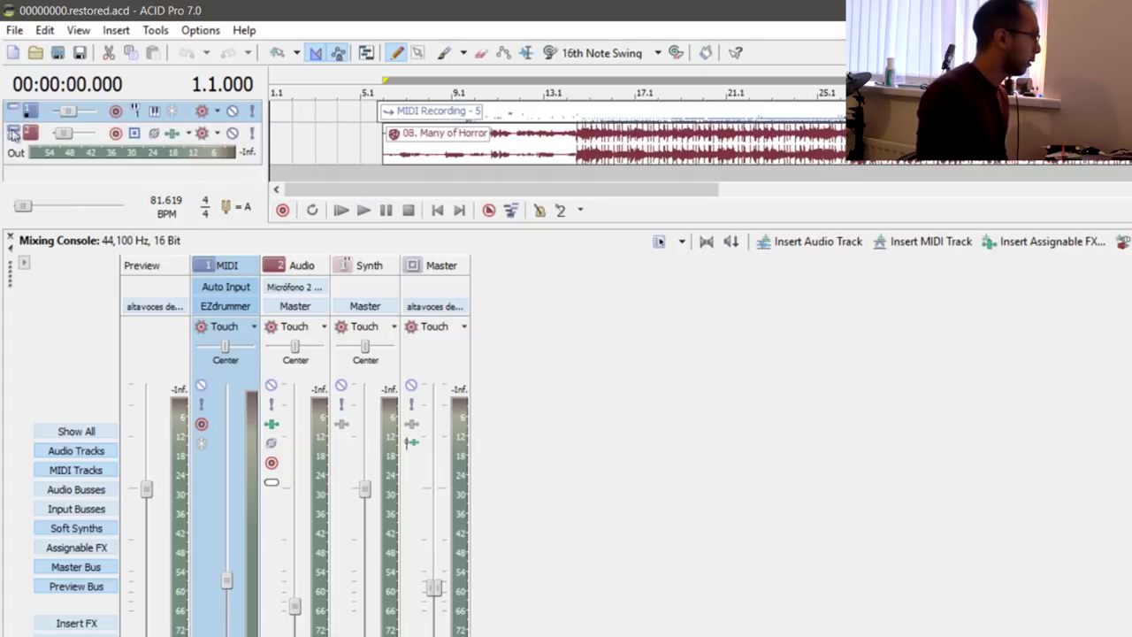
{"action": "left_click", "coordinate": [16, 133]}
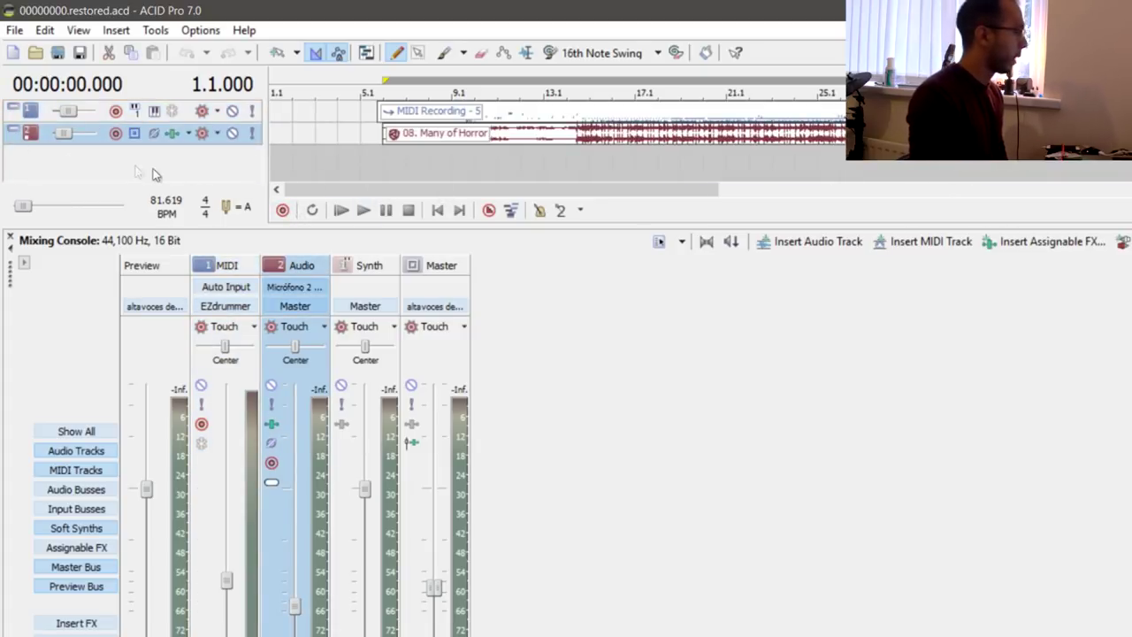
Insert a new MIDI track below the two existing tracks and enlarge it to show its full controls
{"action": "left_click_drag", "start_coordinate": [394, 228], "coordinate": [292, 358]}
{"action": "right_click", "coordinate": [228, 266]}
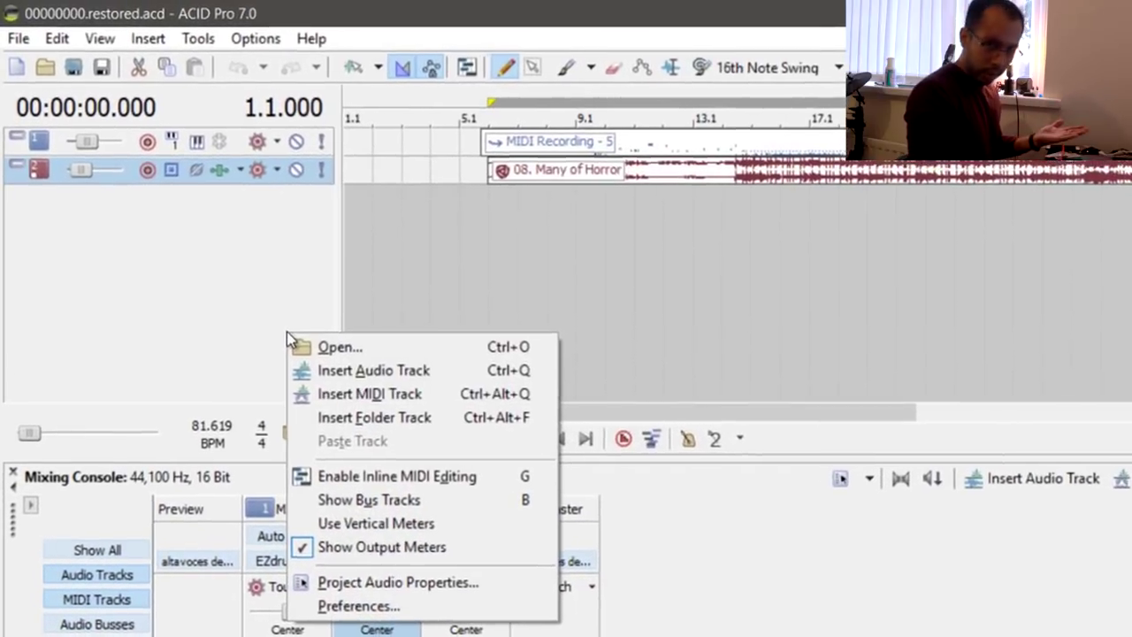
{"action": "left_click", "coordinate": [452, 401]}
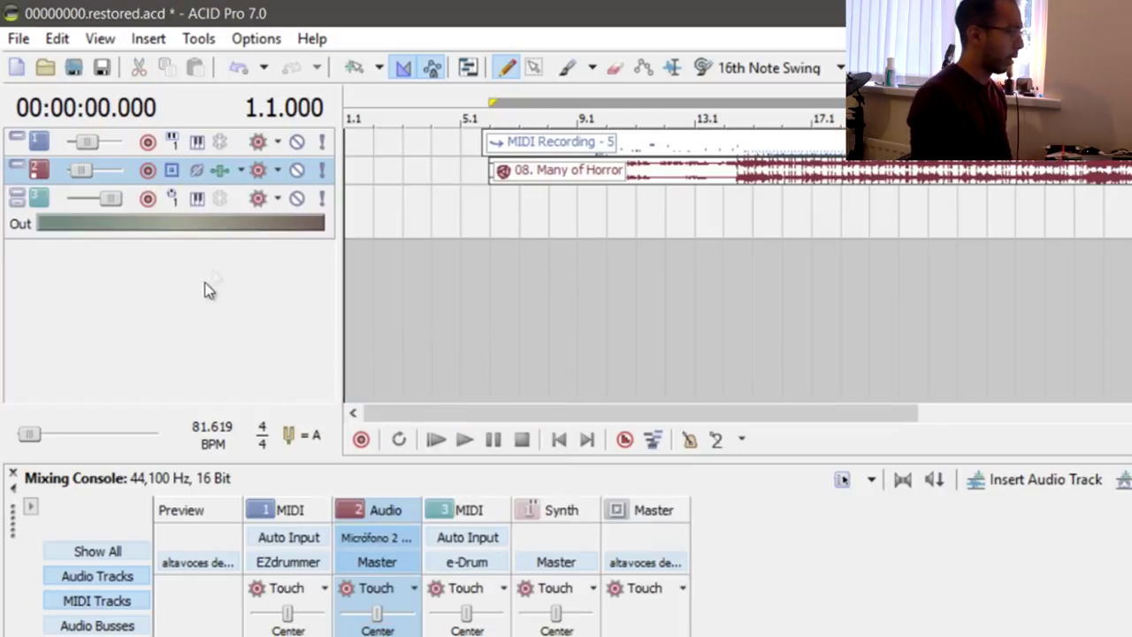
{"action": "left_click_drag", "start_coordinate": [214, 237], "coordinate": [211, 341]}
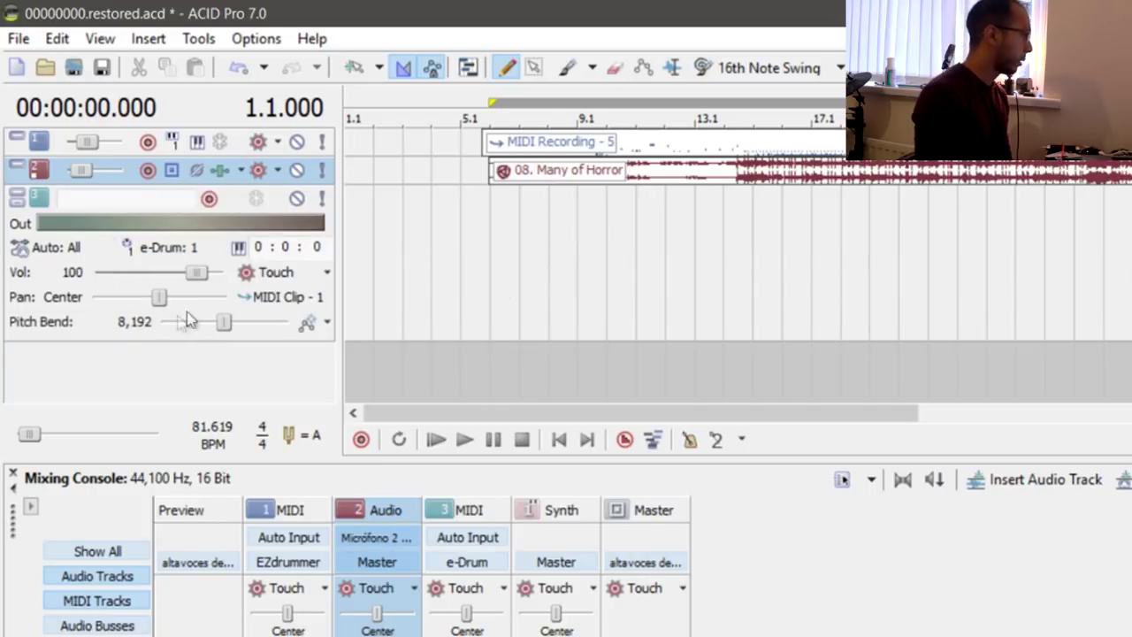
Insert an audio track below the new MIDI track, expand it to show its controls, and delete it again
{"action": "right_click", "coordinate": [180, 364]}
{"action": "left_click", "coordinate": [266, 399]}
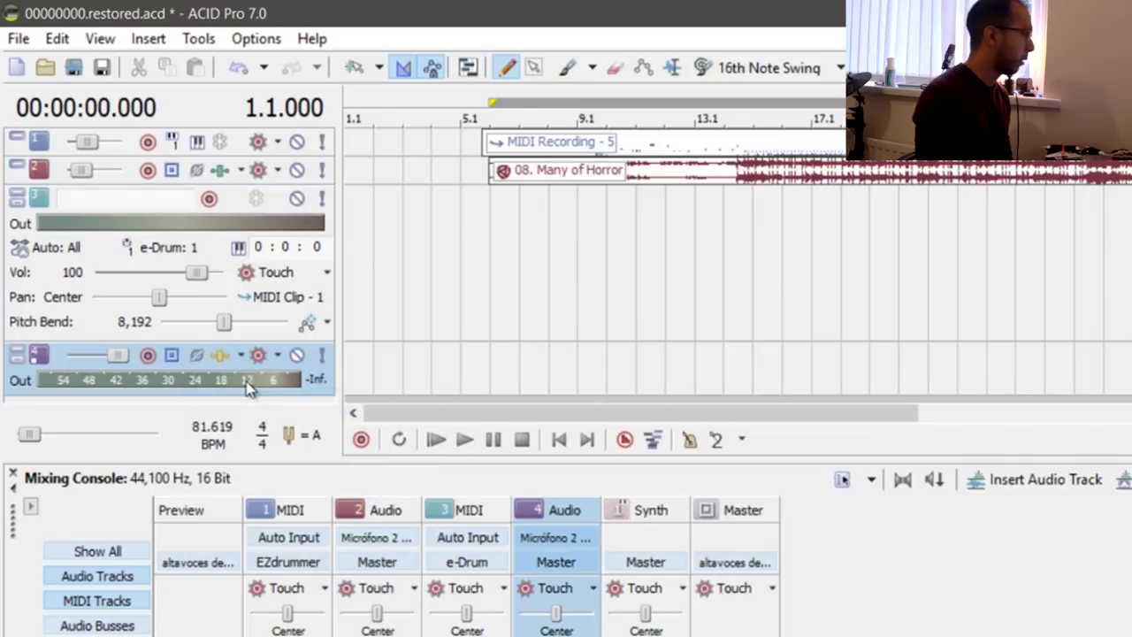
{"action": "double_click", "coordinate": [498, 464]}
{"action": "left_click_drag", "start_coordinate": [245, 392], "coordinate": [245, 506]}
{"action": "double_click", "coordinate": [213, 429]}
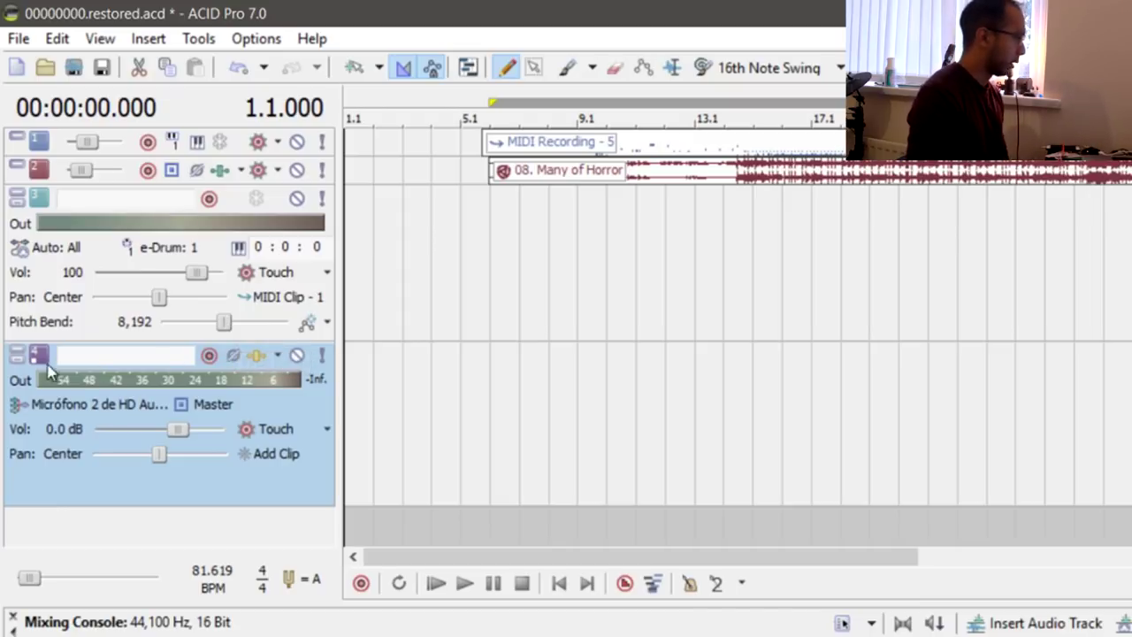
{"action": "key", "text": "Delete"}
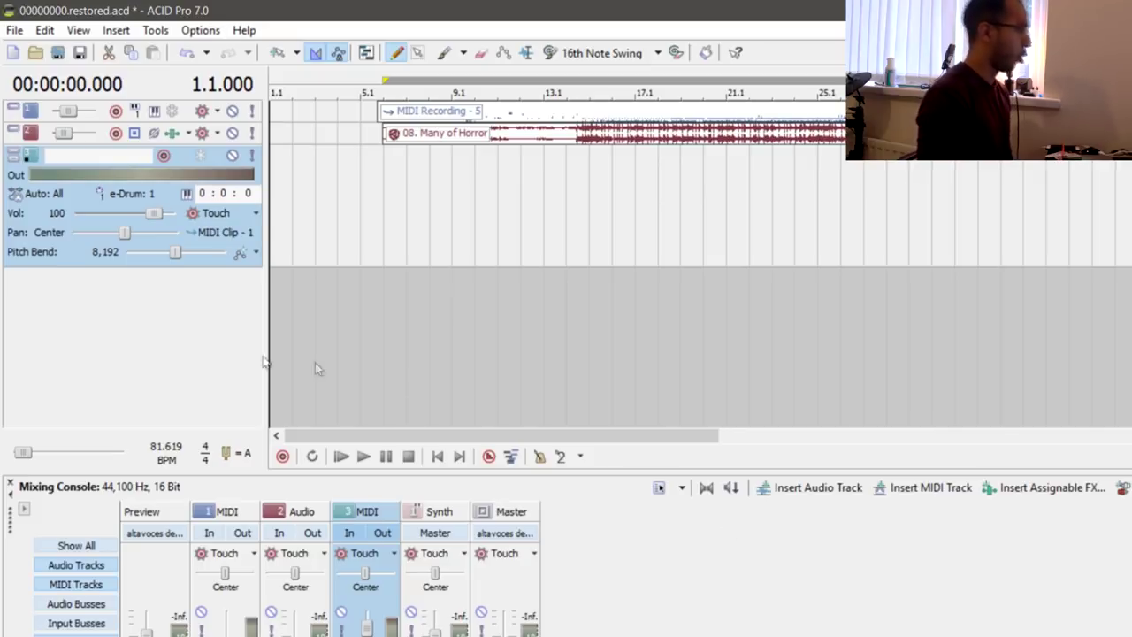
Insert a new EZdrummer soft synth as the third track's output, and shrink the track area to make room for the synth
{"action": "left_click", "coordinate": [98, 197]}
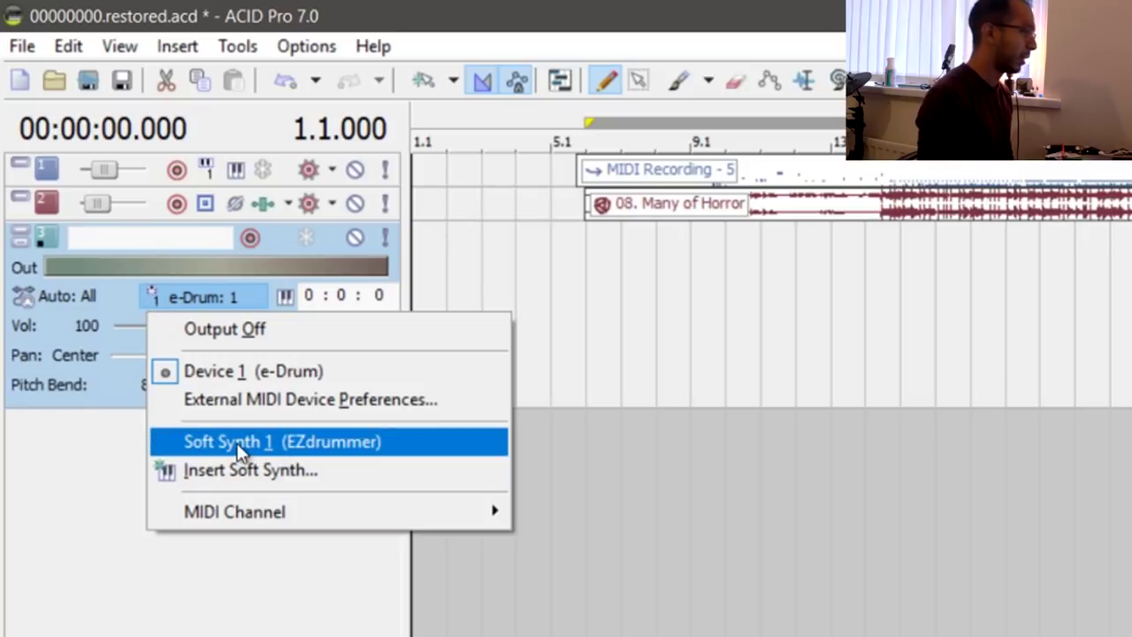
{"action": "left_click", "coordinate": [269, 470]}
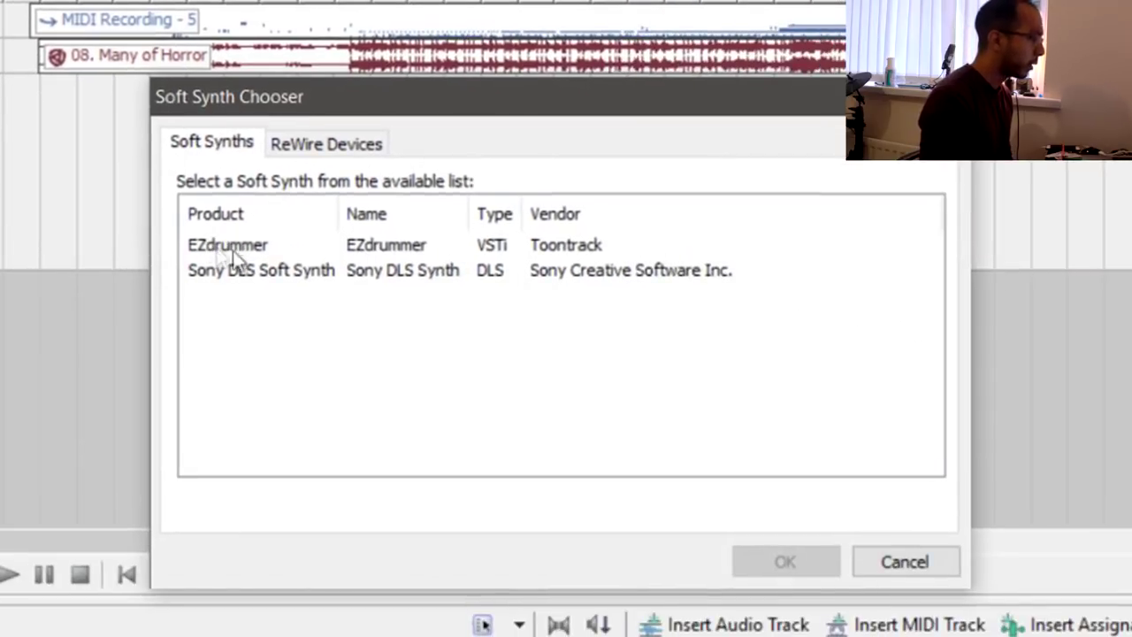
{"action": "left_click", "coordinate": [248, 245]}
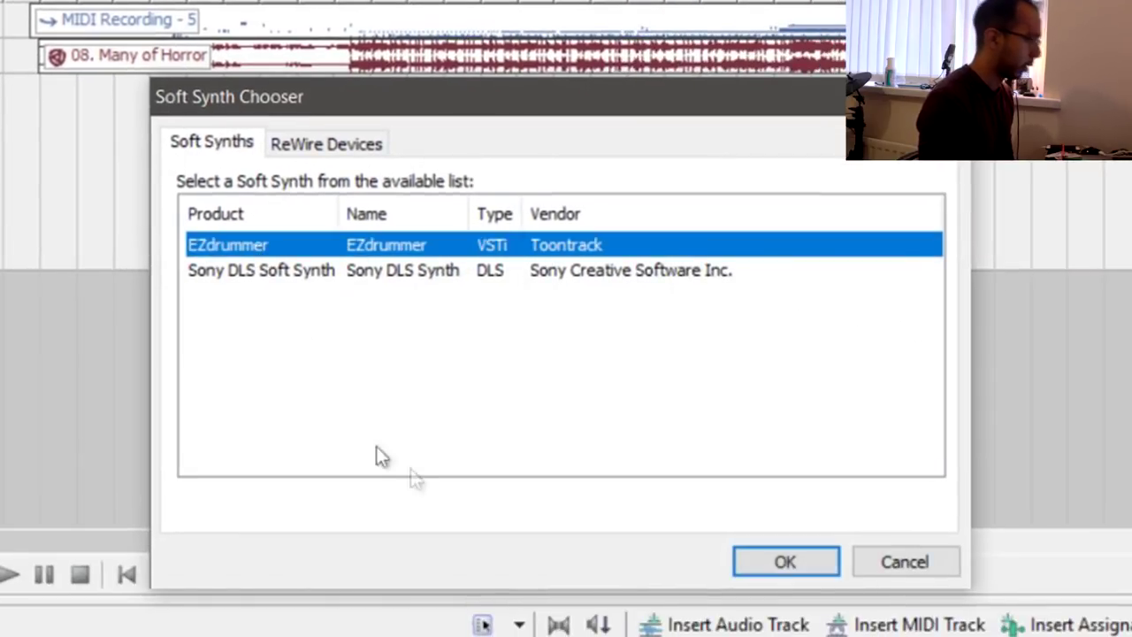
{"action": "left_click", "coordinate": [785, 566]}
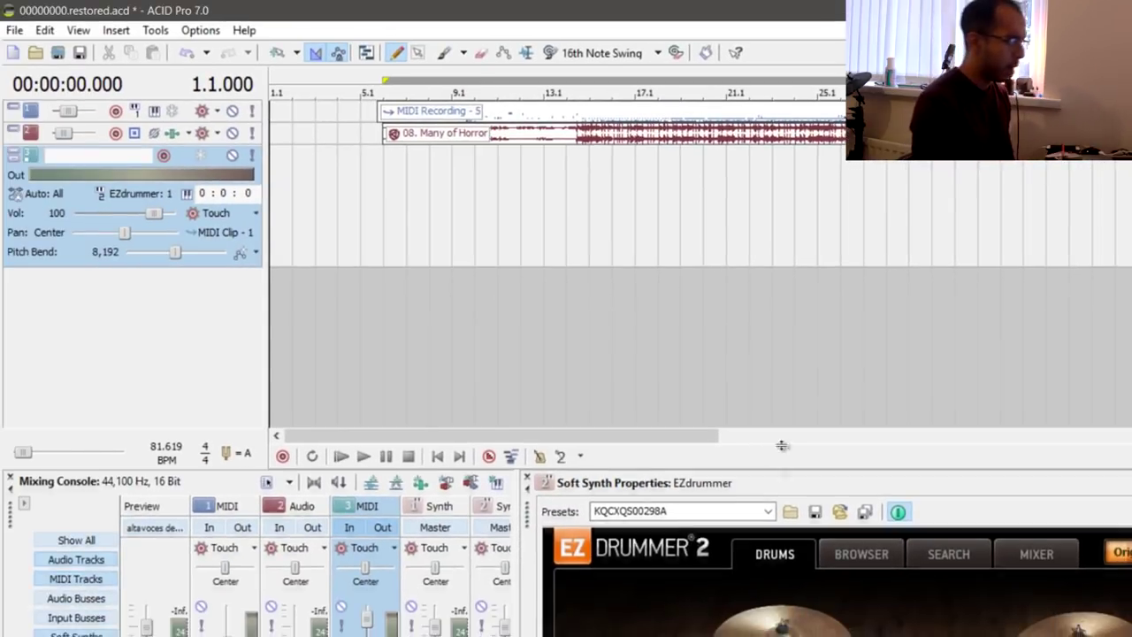
{"action": "left_click_drag", "start_coordinate": [782, 446], "coordinate": [782, 217]}
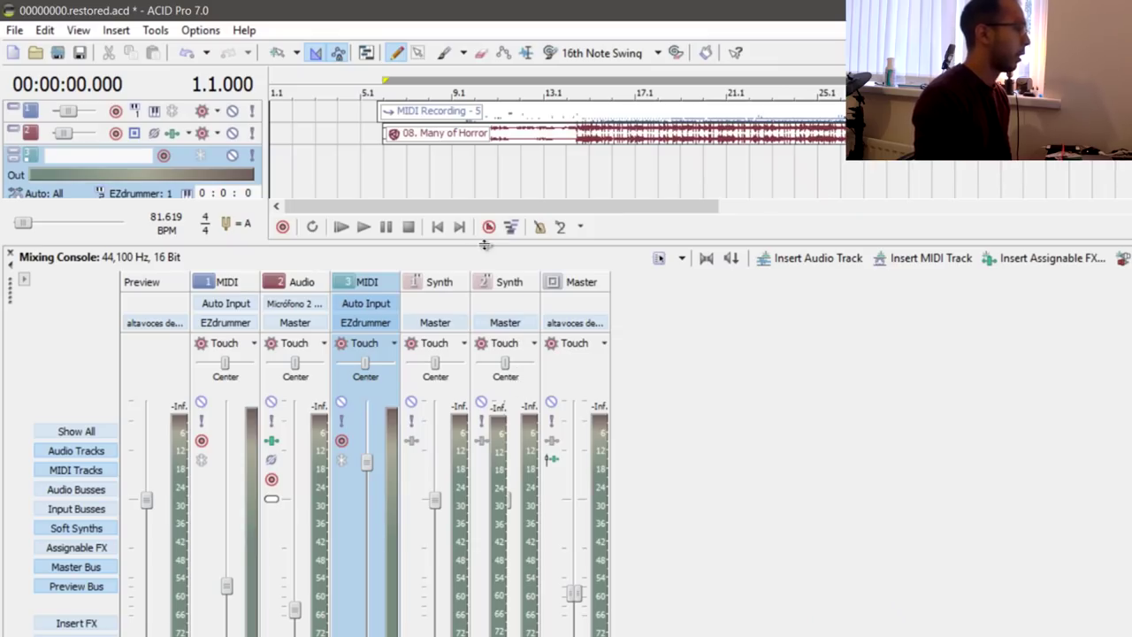
Browse the full list of soft synths in the plug-in manager and select EZdrummer
{"action": "left_click_drag", "start_coordinate": [485, 244], "coordinate": [483, 384]}
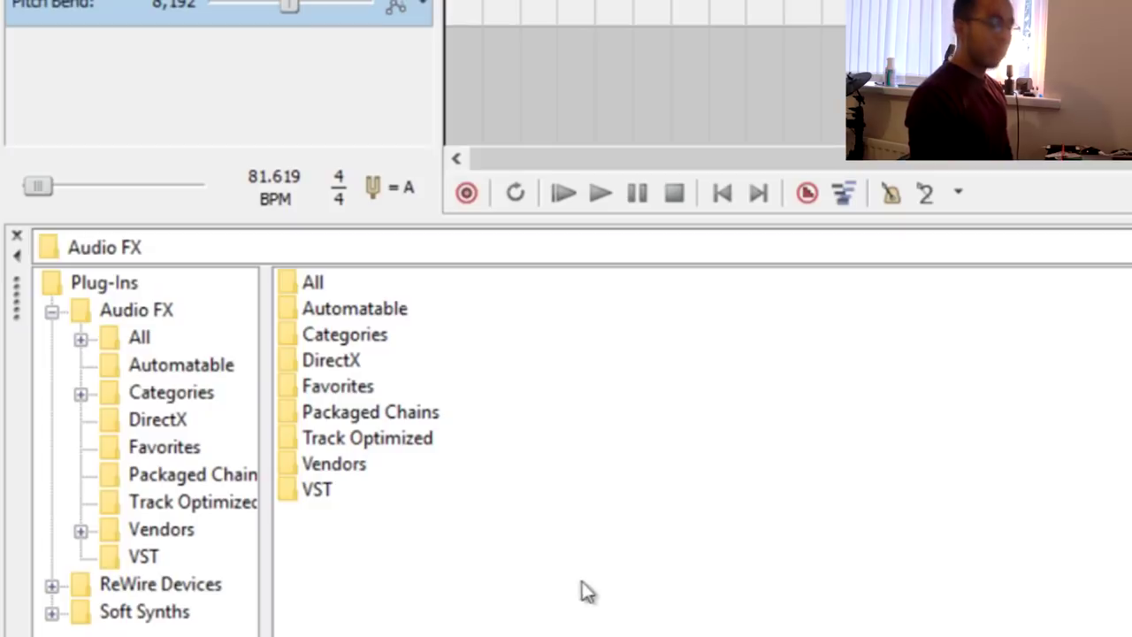
{"action": "left_click", "coordinate": [53, 314]}
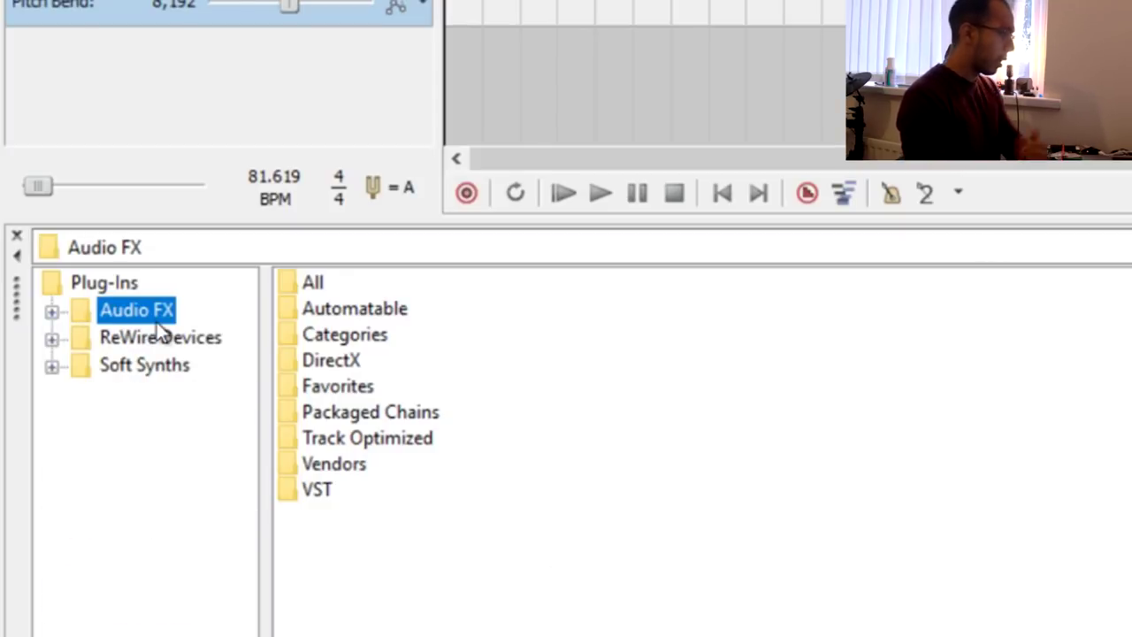
{"action": "left_click", "coordinate": [144, 367]}
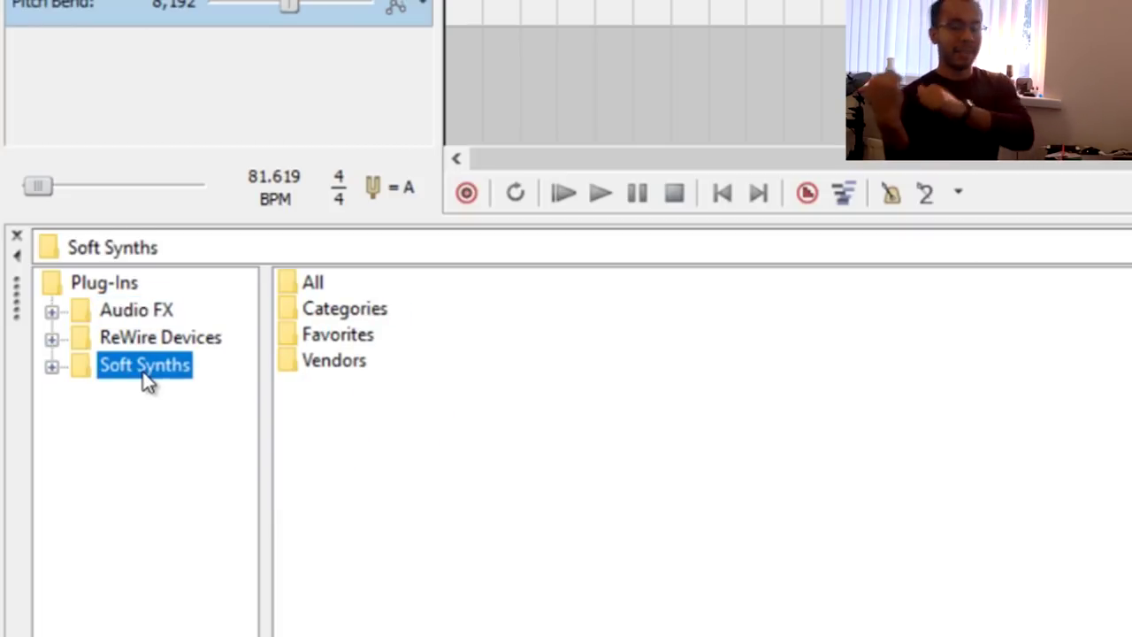
{"action": "left_click", "coordinate": [51, 366]}
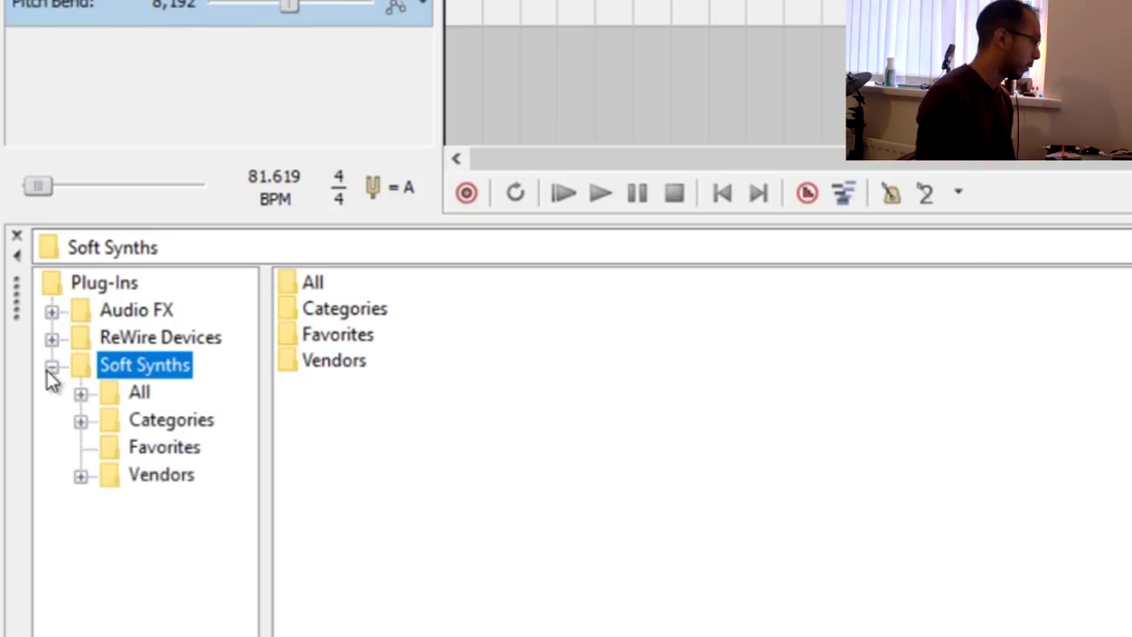
{"action": "left_click", "coordinate": [81, 394]}
{"action": "left_click", "coordinate": [149, 395]}
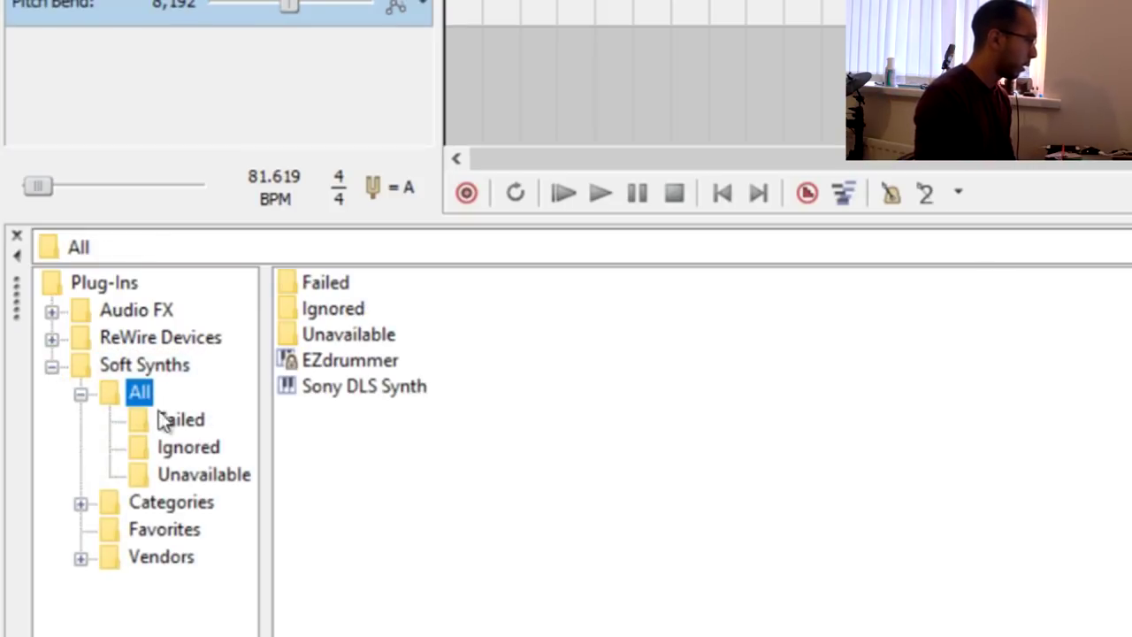
{"action": "left_click", "coordinate": [327, 364]}
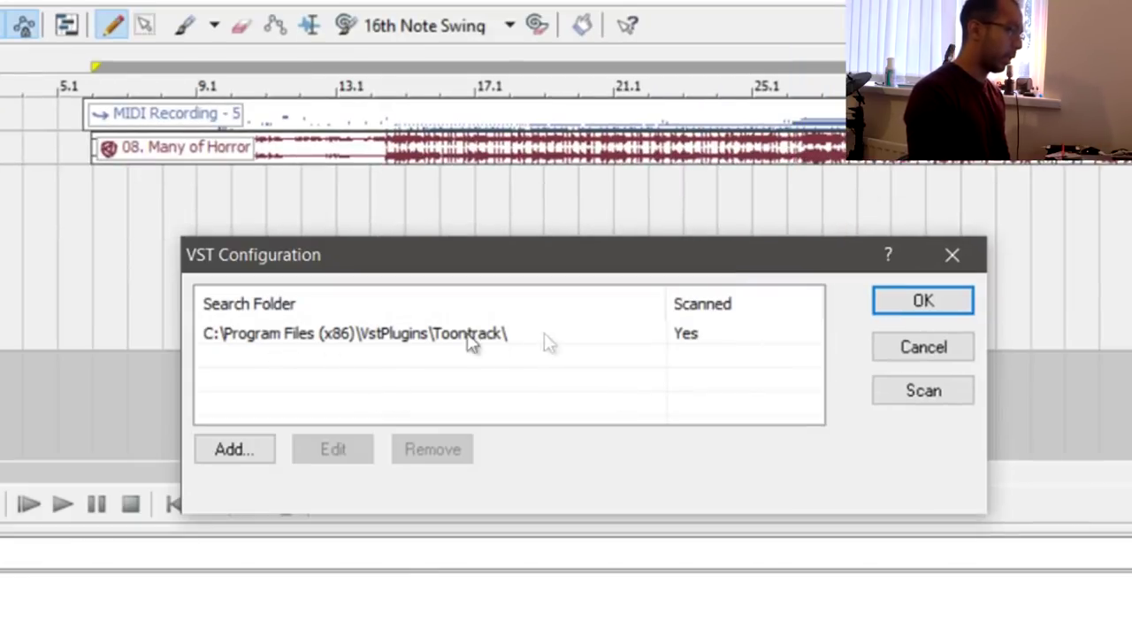
Examine the VST search folder list and the browser for adding a folder, and close both dialogs without changes
{"action": "left_click", "coordinate": [235, 449]}
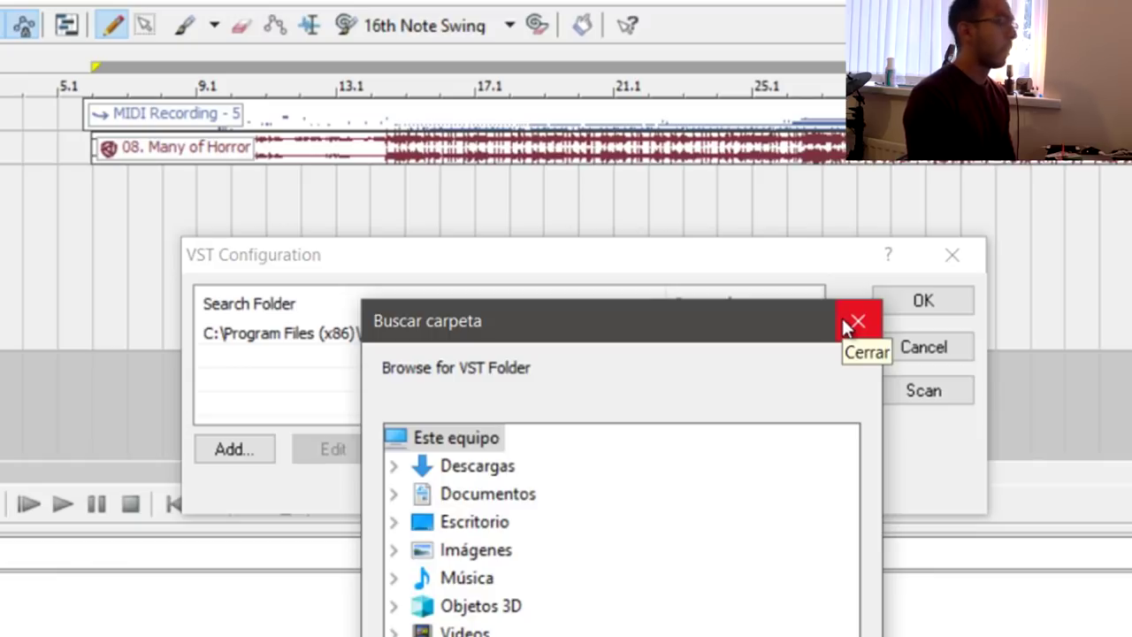
{"action": "left_click_drag", "start_coordinate": [508, 324], "coordinate": [351, 406]}
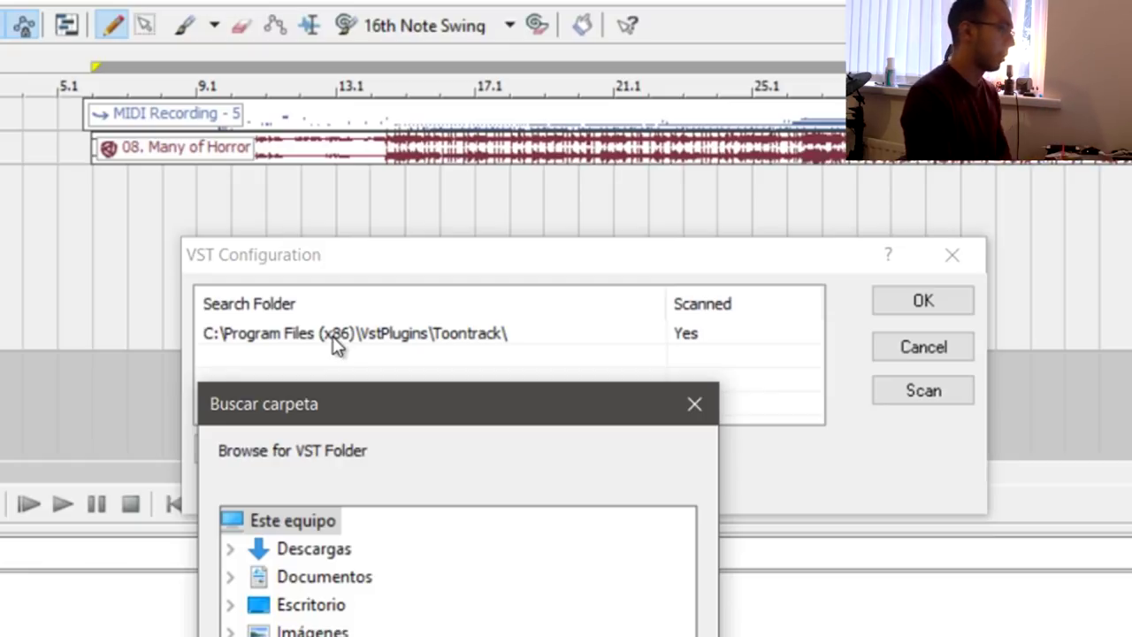
{"action": "left_click", "coordinate": [708, 414]}
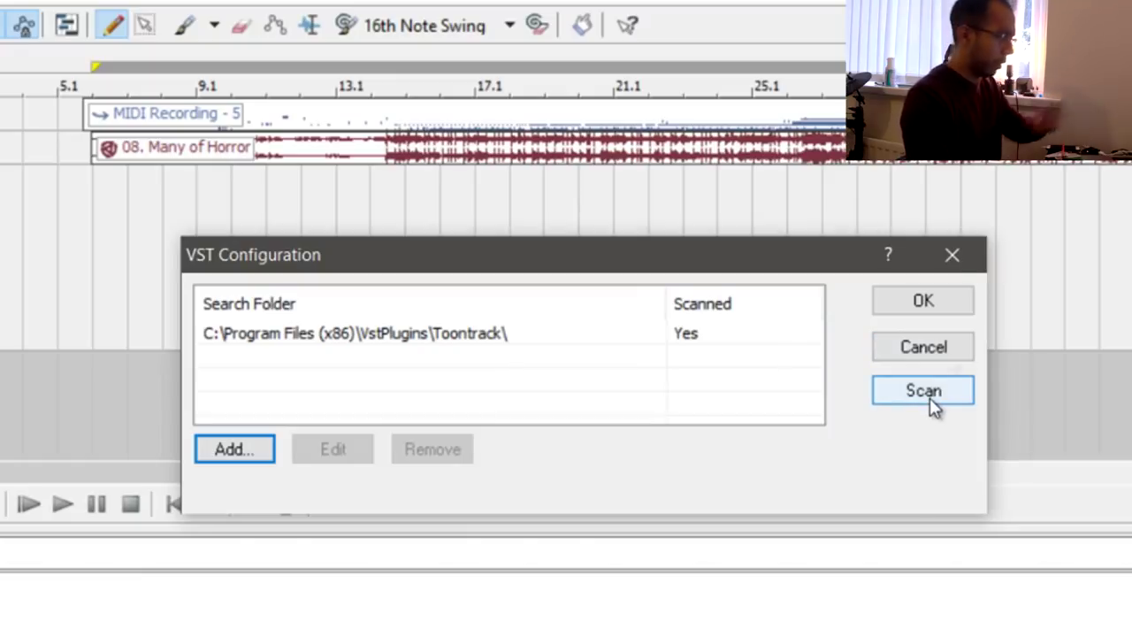
{"action": "left_click", "coordinate": [953, 257]}
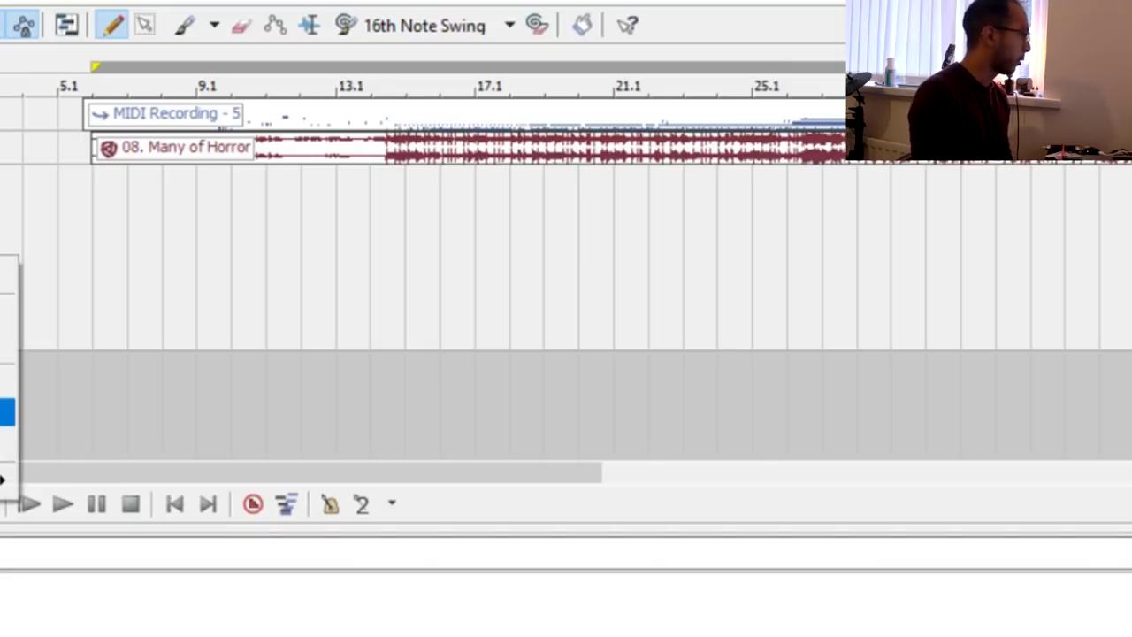
Bring up the EZdrummer soft synth properties, and place the cursor at 5.1.718 on the third track in an enlarged track area
{"action": "left_click", "coordinate": [7, 412]}
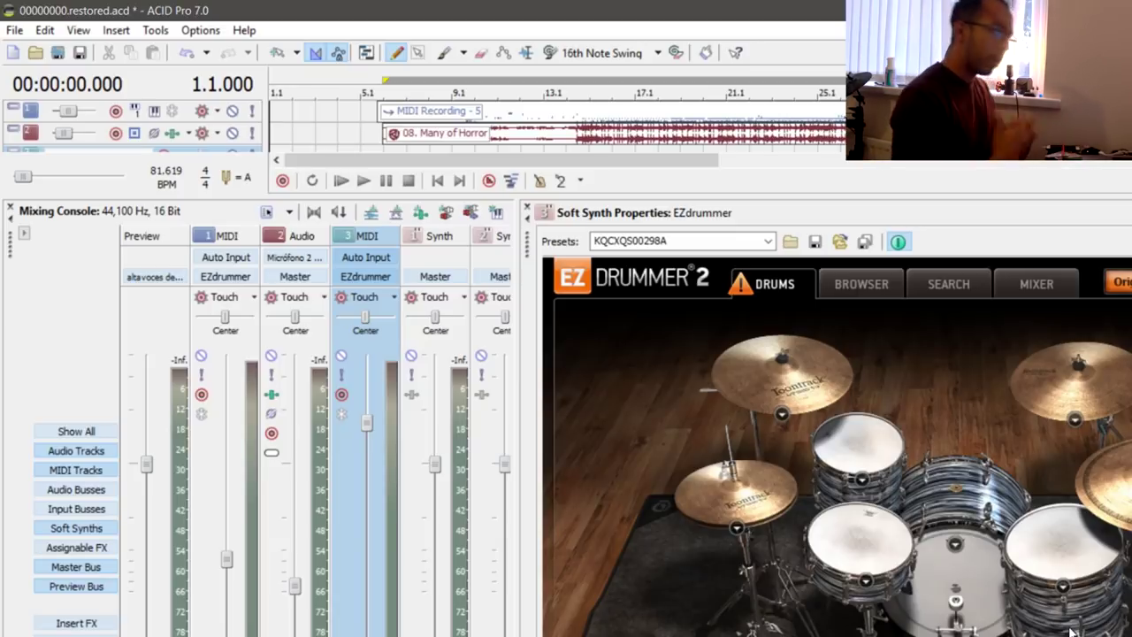
{"action": "left_click_drag", "start_coordinate": [703, 199], "coordinate": [682, 470]}
{"action": "left_click", "coordinate": [366, 187]}
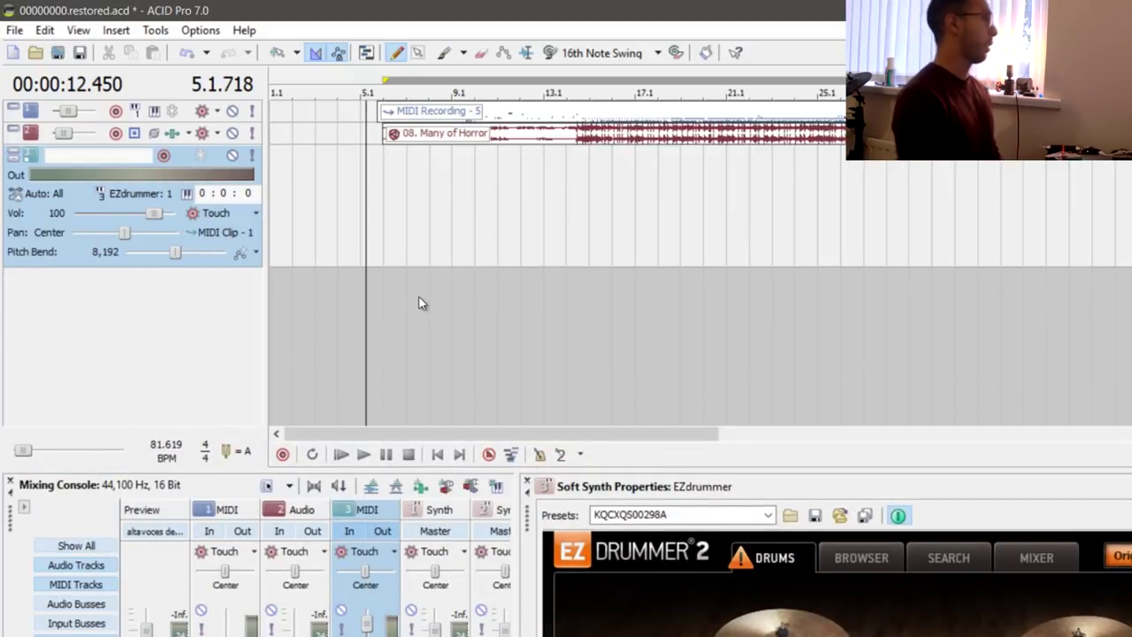